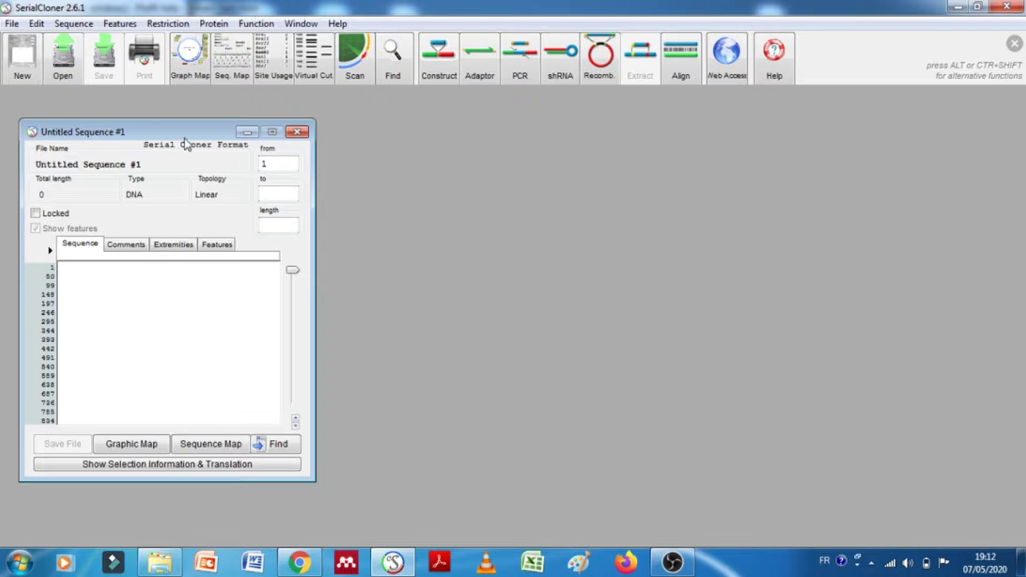
Create a new empty DNA sequence window
{"action": "left_click_drag", "start_coordinate": [183, 133], "coordinate": [543, 139]}
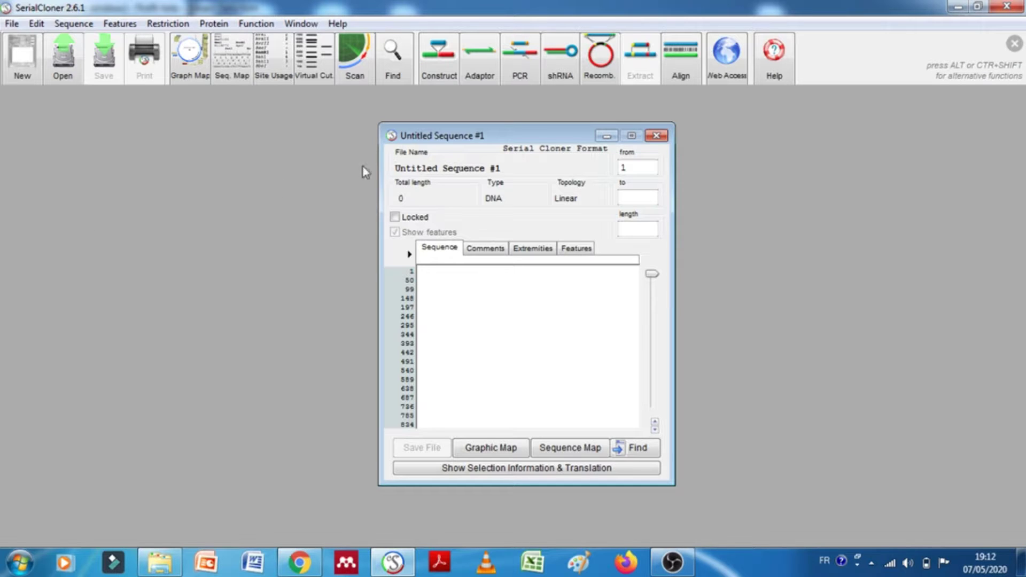
{"action": "left_click_drag", "start_coordinate": [483, 138], "coordinate": [127, 144]}
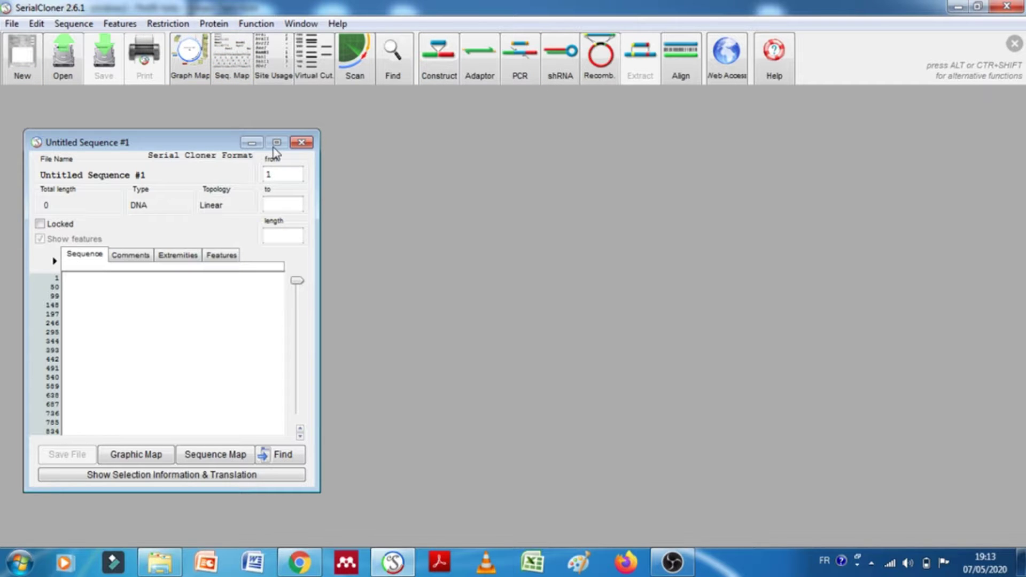
{"action": "left_click", "coordinate": [17, 60]}
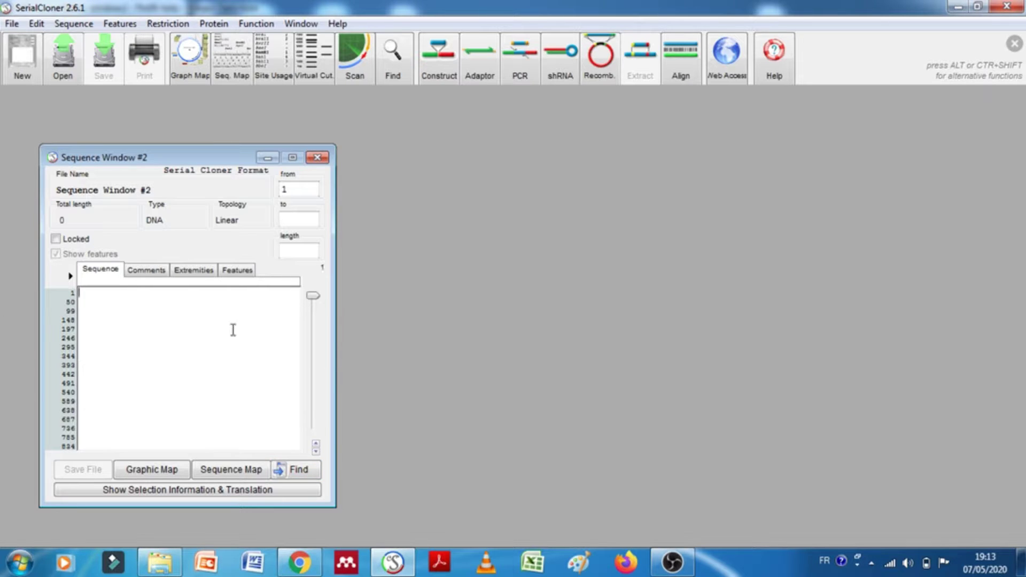
{"action": "left_click", "coordinate": [207, 326]}
Open the P3X sequence file to look through its coloured sequence, and close it again
{"action": "left_click", "coordinate": [53, 65]}
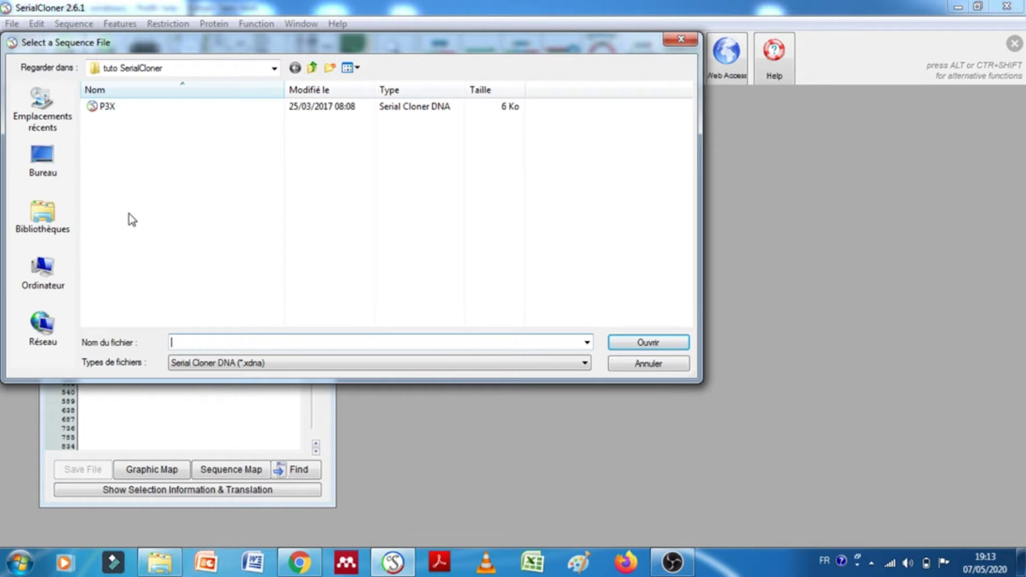
{"action": "double_click", "coordinate": [152, 108]}
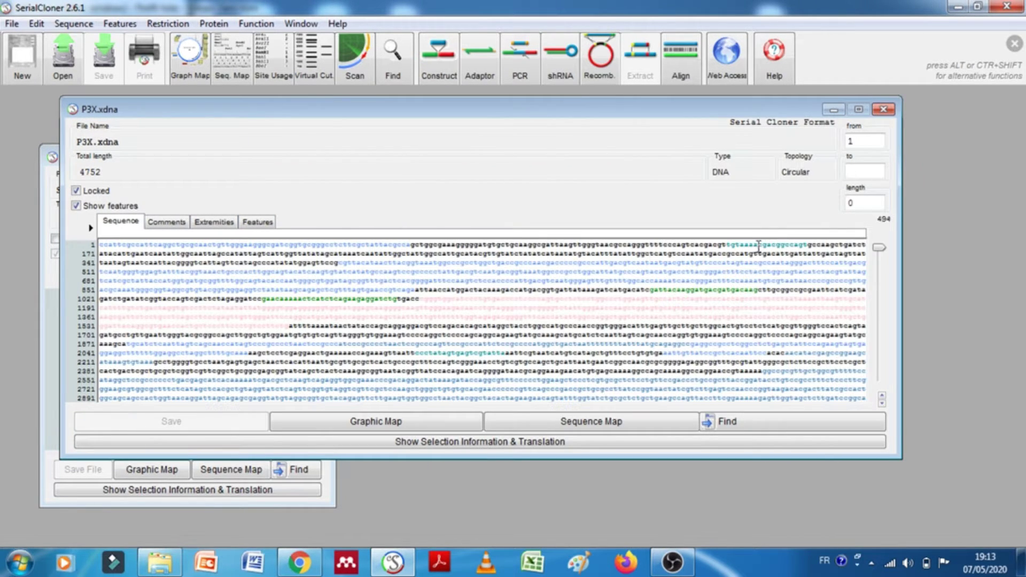
{"action": "left_click_drag", "start_coordinate": [879, 247], "coordinate": [879, 312]}
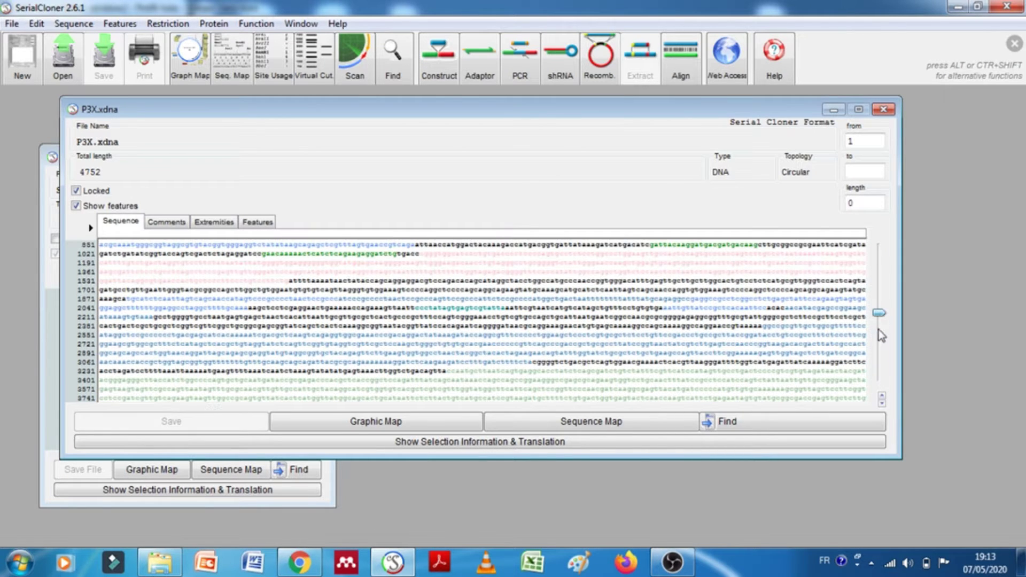
{"action": "left_click", "coordinate": [884, 110]}
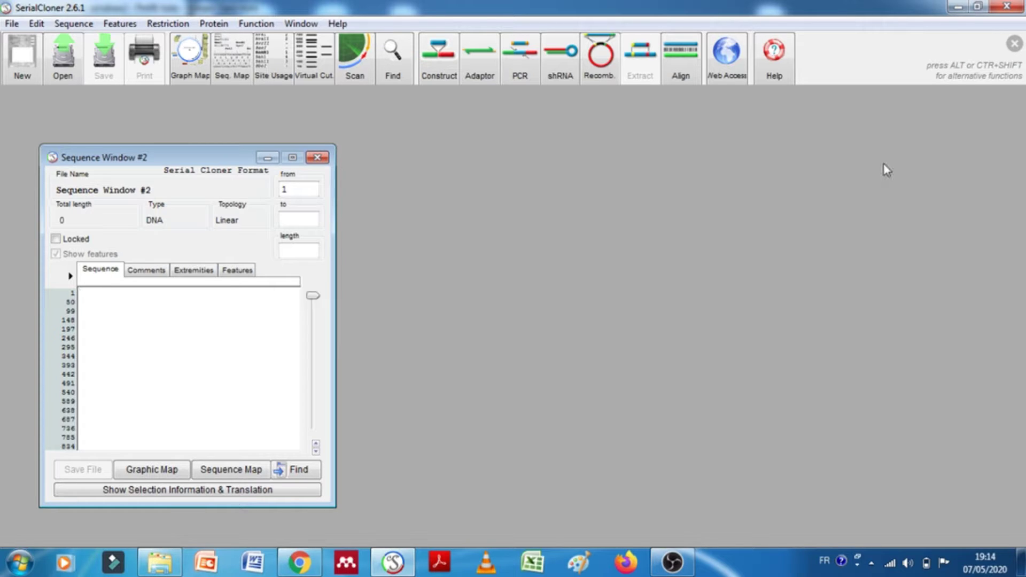
Hide the main toolbar and move the empty sequence window up into the freed space
{"action": "left_click", "coordinate": [1015, 45]}
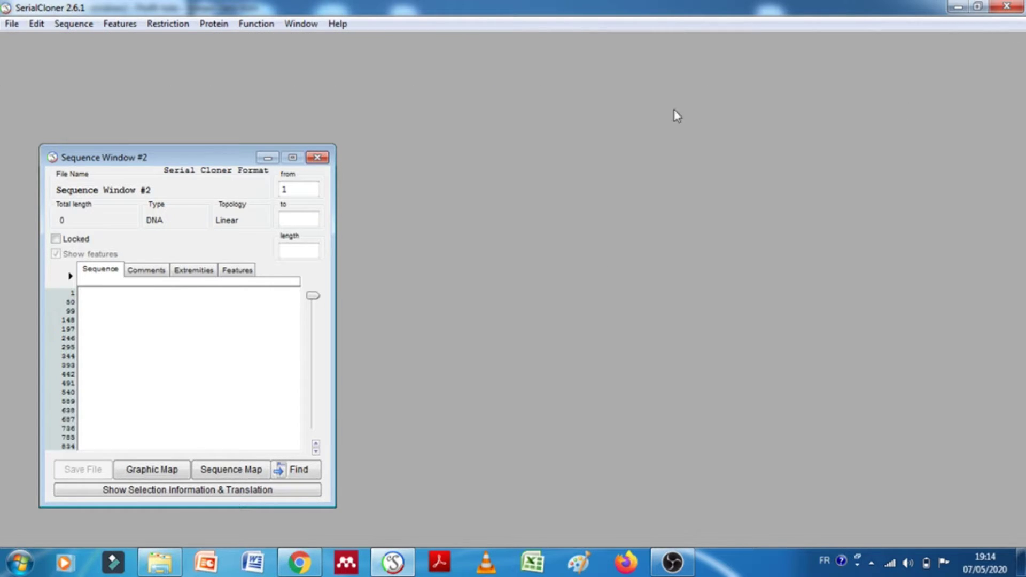
{"action": "left_click_drag", "start_coordinate": [229, 159], "coordinate": [290, 68]}
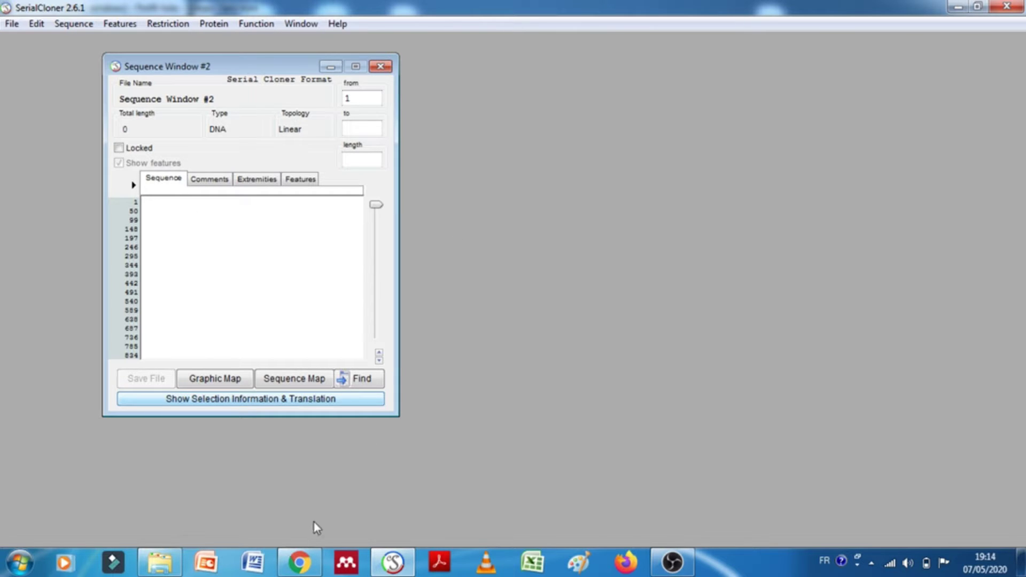
Switch to Chrome and display the FASTA sequence of p3xFLAG-Myc-CMV-24 on the Addgene page
{"action": "mouse_move", "coordinate": [162, 569]}
{"action": "left_click", "coordinate": [292, 562]}
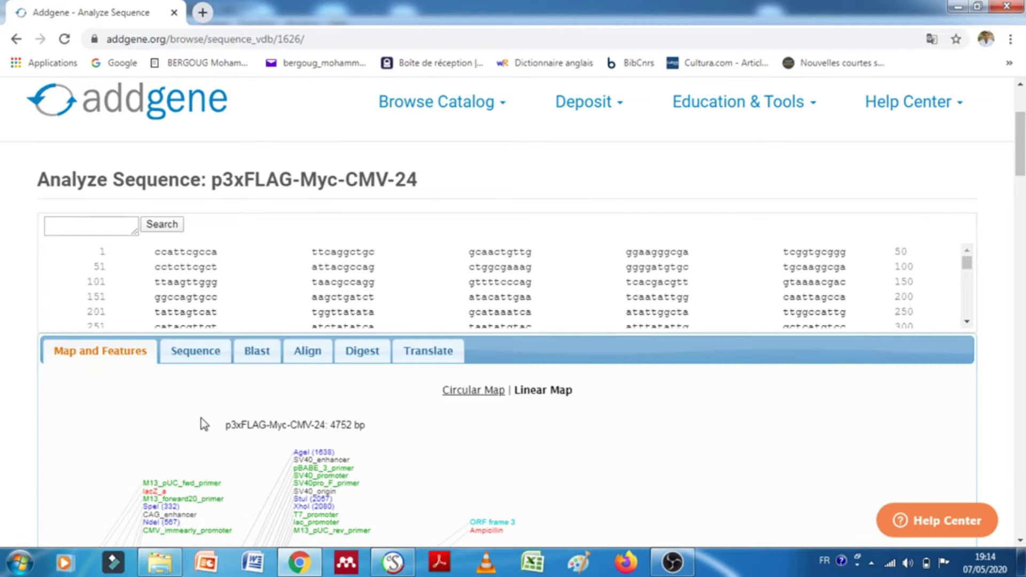
{"action": "scroll", "coordinate": [1019, 161], "scroll_direction": "down", "scroll_amount": 4}
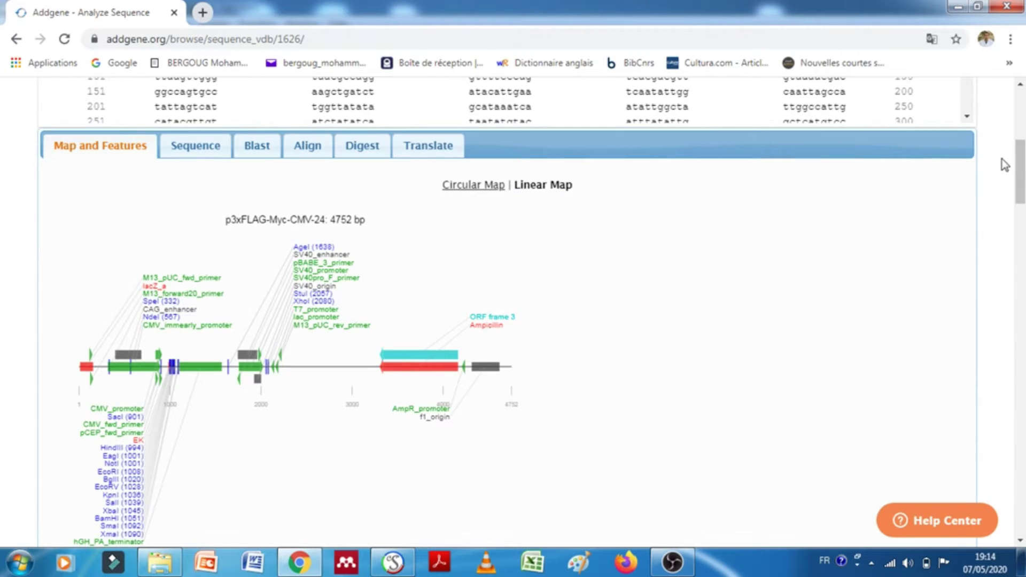
{"action": "left_click", "coordinate": [193, 150]}
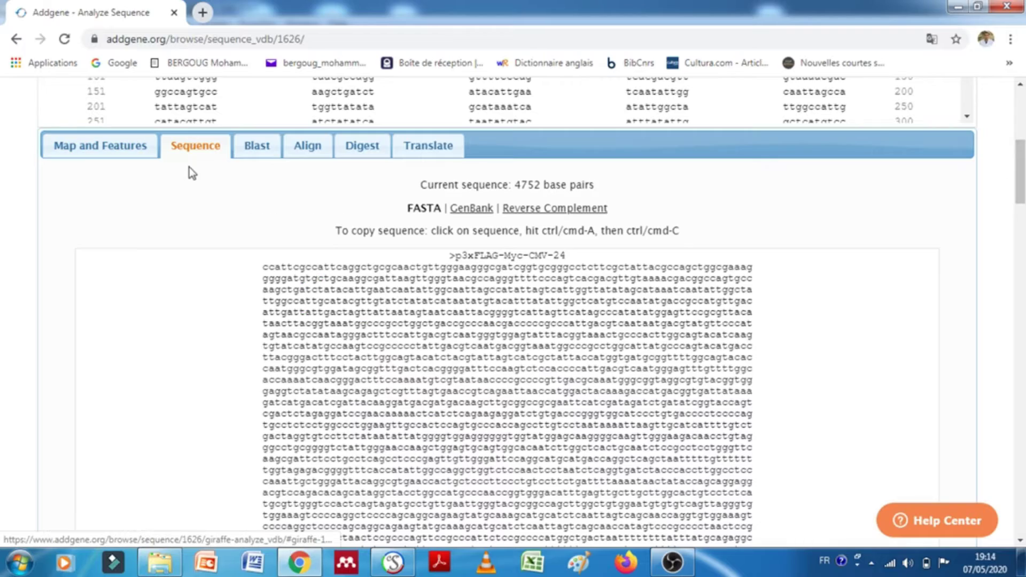
Copy the entire p3xFLAG-Myc-CMV-24 nucleotide sequence, leaving out its header line
{"action": "left_click_drag", "start_coordinate": [1021, 169], "coordinate": [1022, 190]}
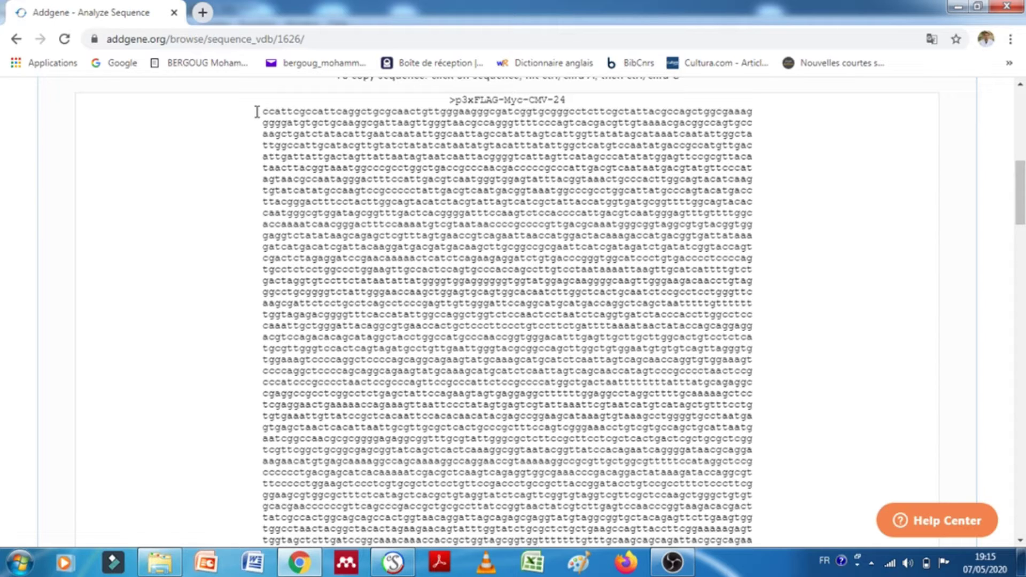
{"action": "left_click_drag", "start_coordinate": [256, 111], "coordinate": [449, 250]}
{"action": "scroll", "coordinate": [449, 250], "scroll_direction": "down", "scroll_amount": 2}
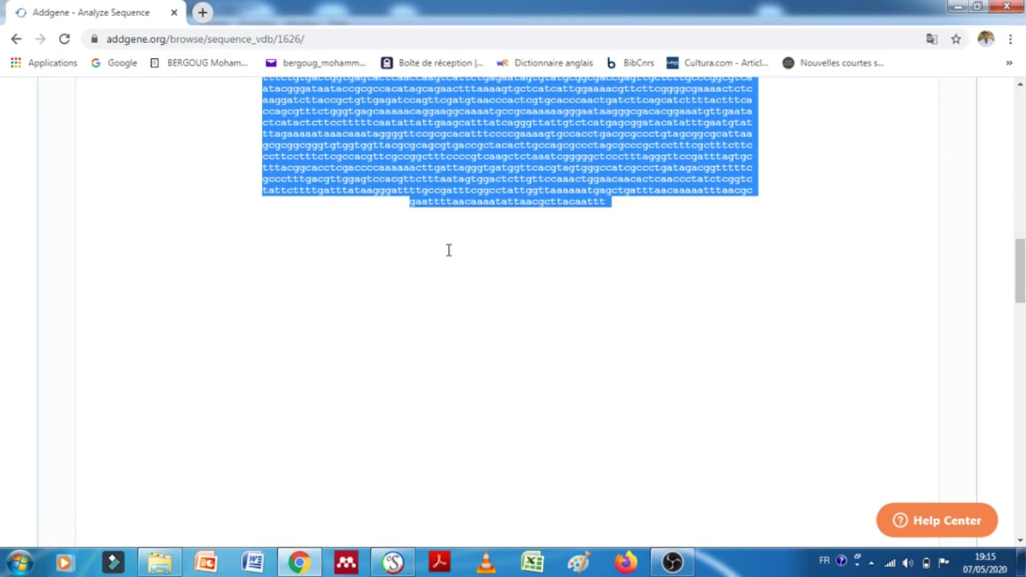
{"action": "right_click", "coordinate": [500, 171]}
{"action": "left_click", "coordinate": [519, 183]}
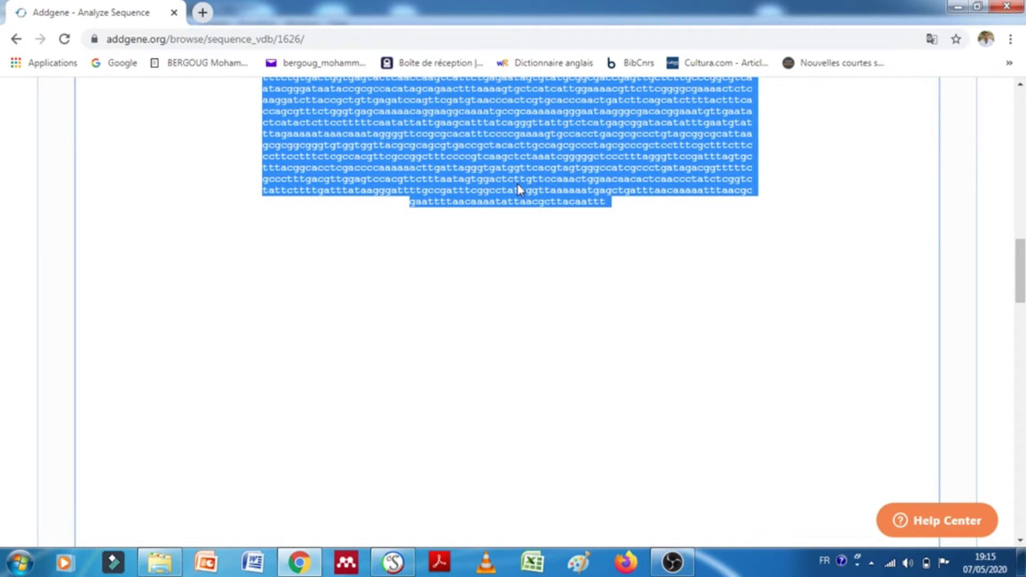
Switch back to SerialCloner and paste the copied plasmid sequence into the empty sequence window
{"action": "left_click", "coordinate": [386, 561]}
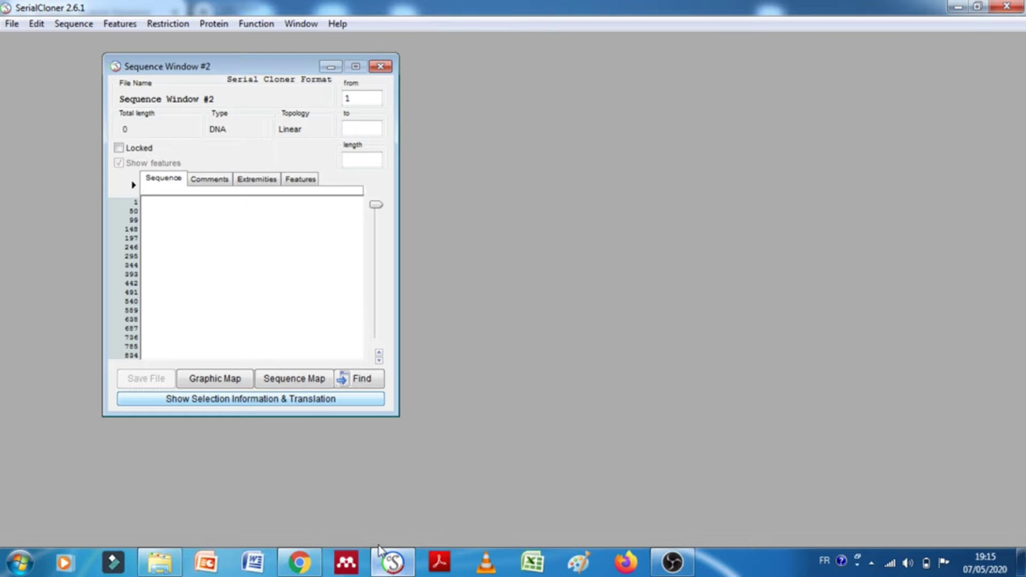
{"action": "left_click_drag", "start_coordinate": [267, 69], "coordinate": [332, 116]}
{"action": "right_click", "coordinate": [274, 257]}
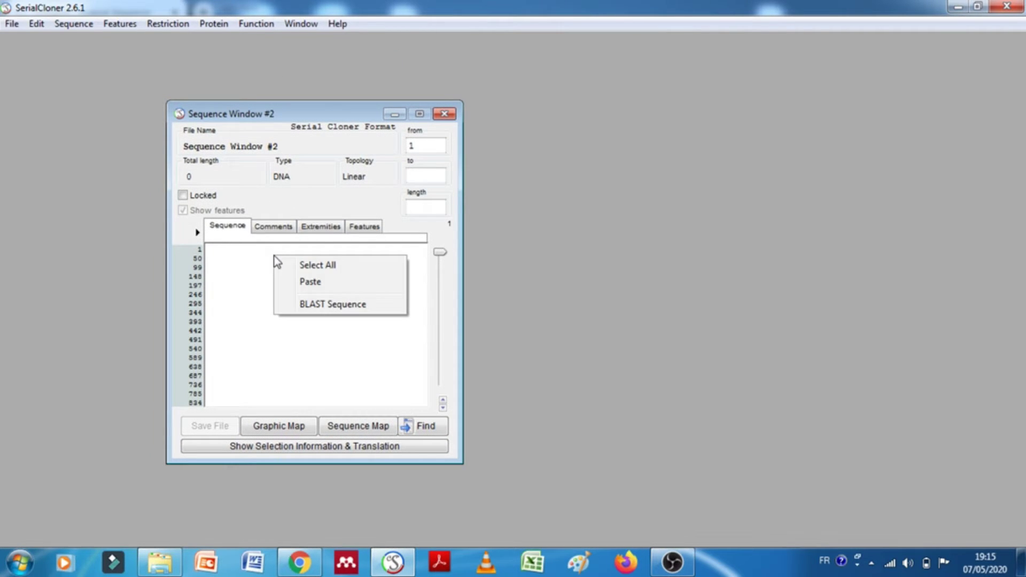
{"action": "left_click", "coordinate": [295, 287]}
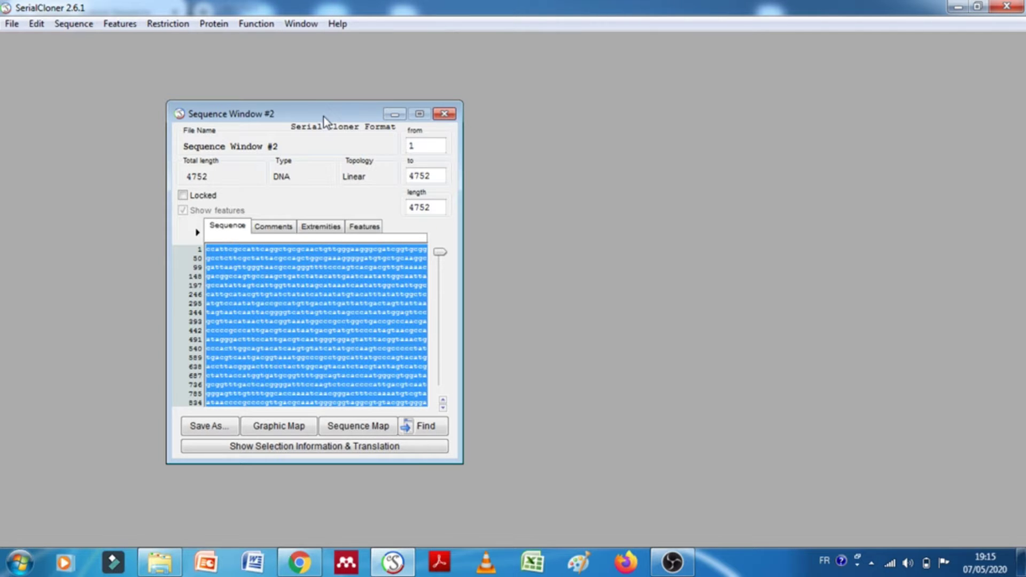
Widen the sequence window to show longer lines of bases and clear the text selection
{"action": "left_click_drag", "start_coordinate": [323, 117], "coordinate": [281, 82]}
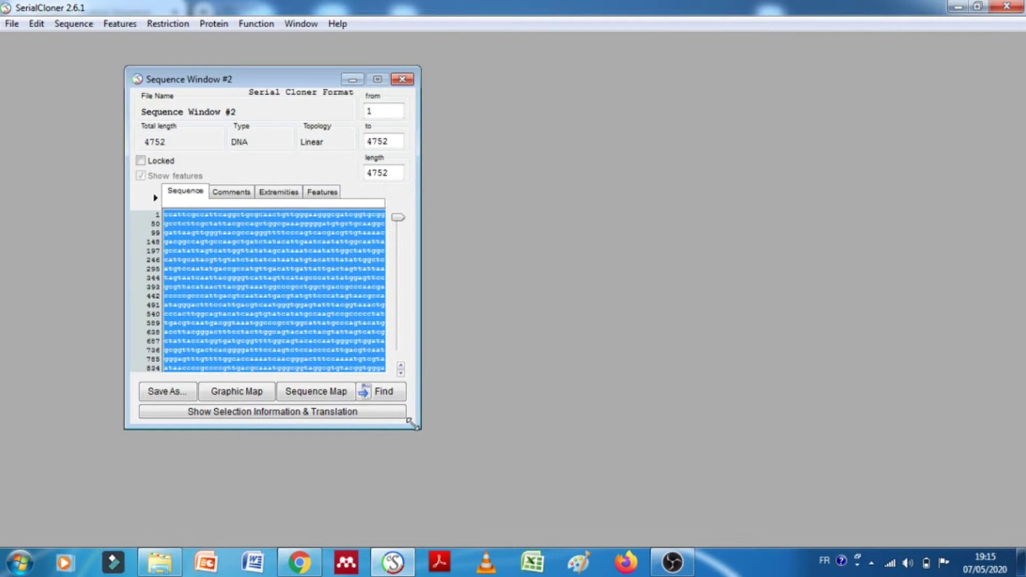
{"action": "left_click_drag", "start_coordinate": [415, 422], "coordinate": [793, 439]}
{"action": "left_click", "coordinate": [388, 278]}
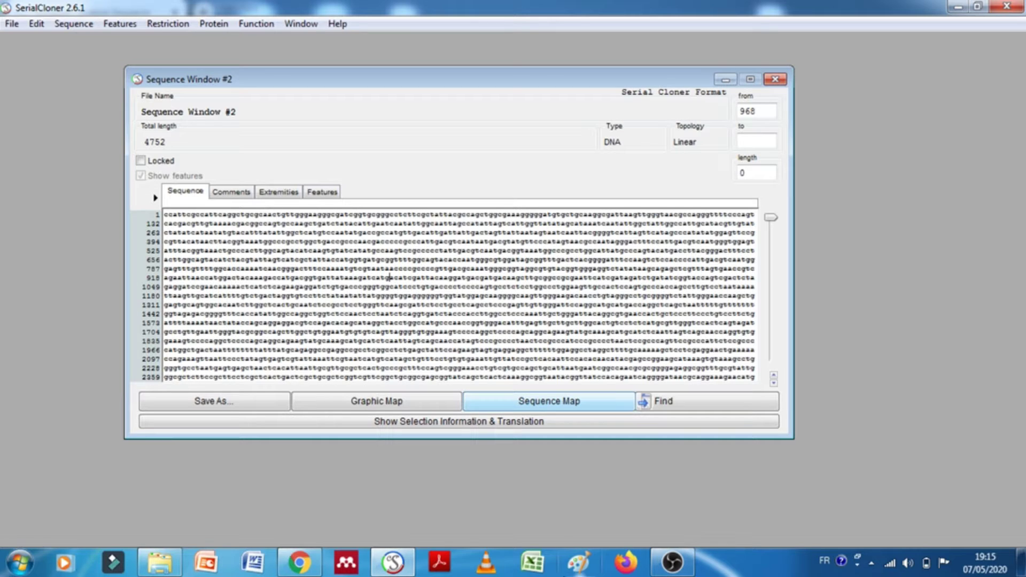
Scan the pasted sequence for known features to fill its feature list
{"action": "left_click", "coordinate": [322, 192]}
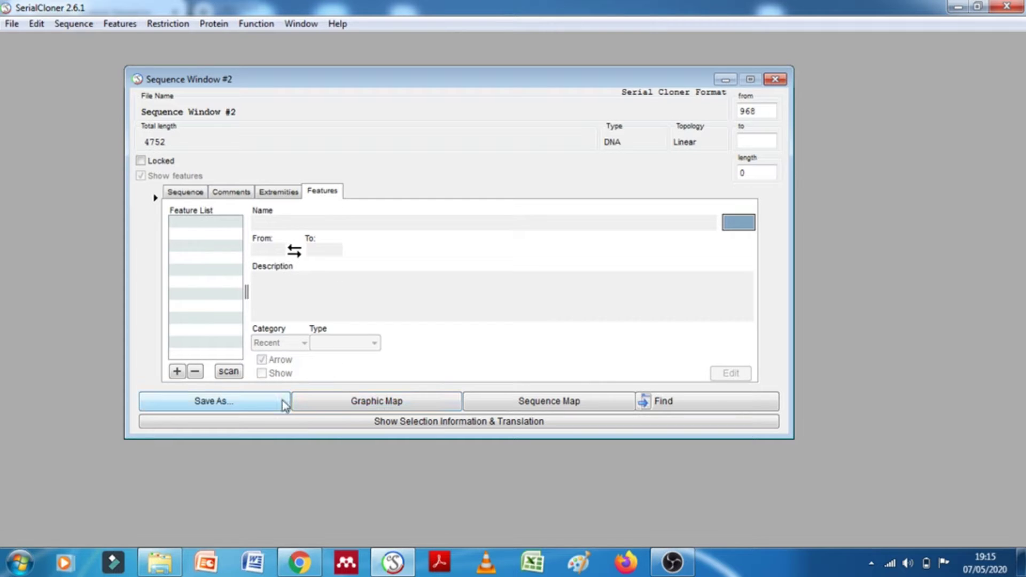
{"action": "left_click", "coordinate": [228, 373]}
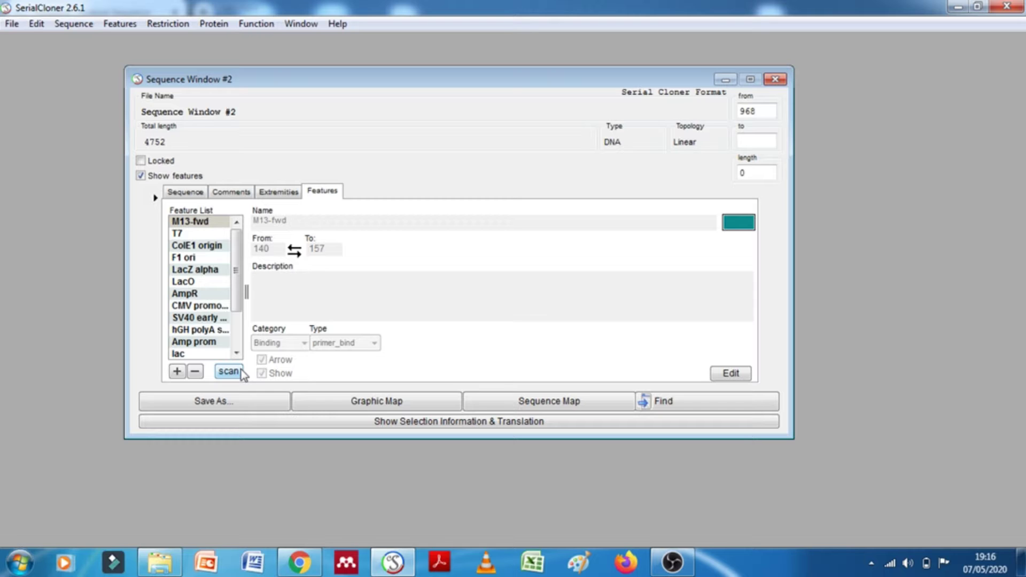
Examine the positions, types and colours of listed features such as T7, ColE1 origin, AmpR, CMV promoter, SV40 early promoter and hGH polyA signal
{"action": "left_click", "coordinate": [193, 235]}
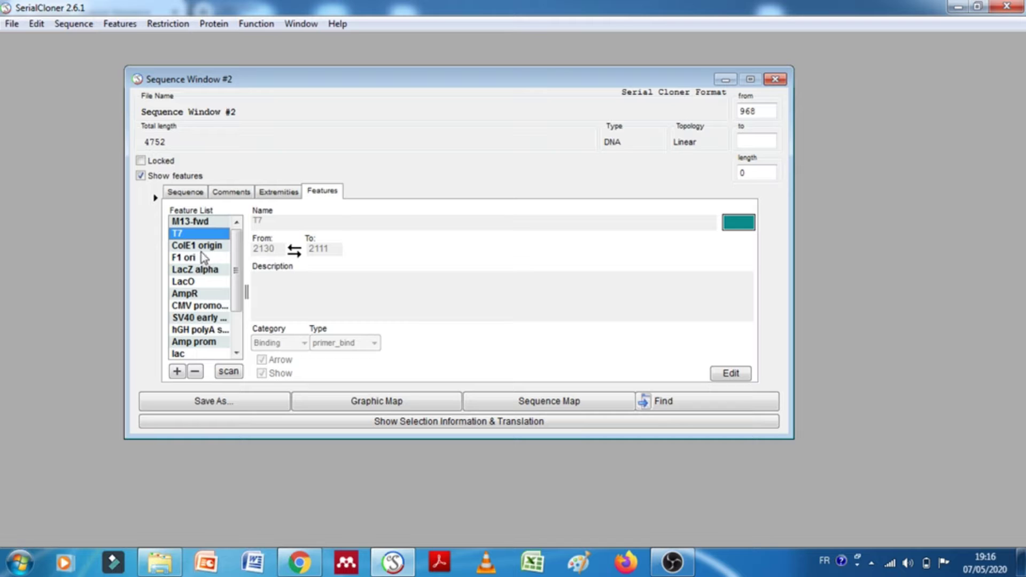
{"action": "left_click", "coordinate": [206, 247]}
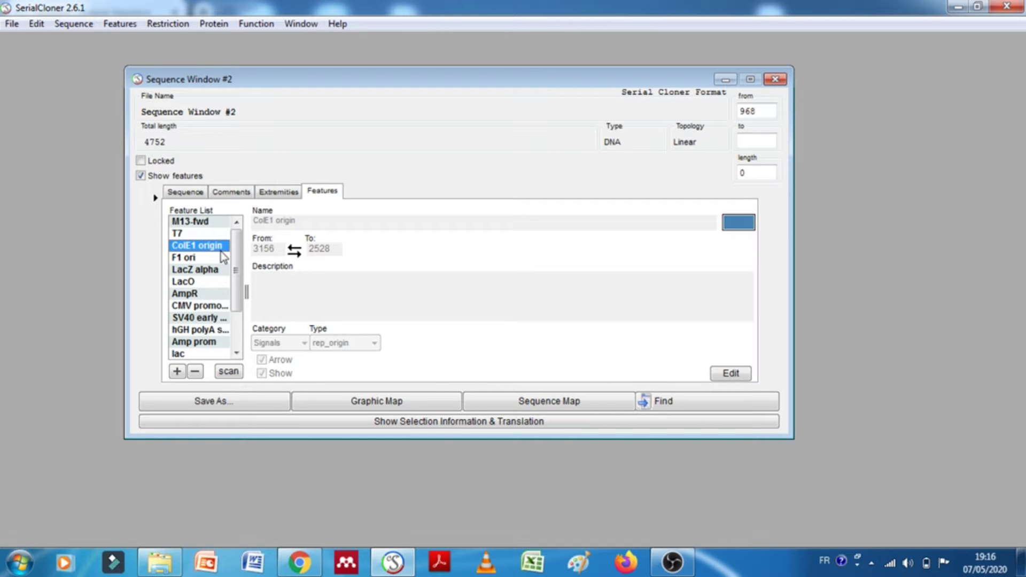
{"action": "left_click", "coordinate": [196, 296]}
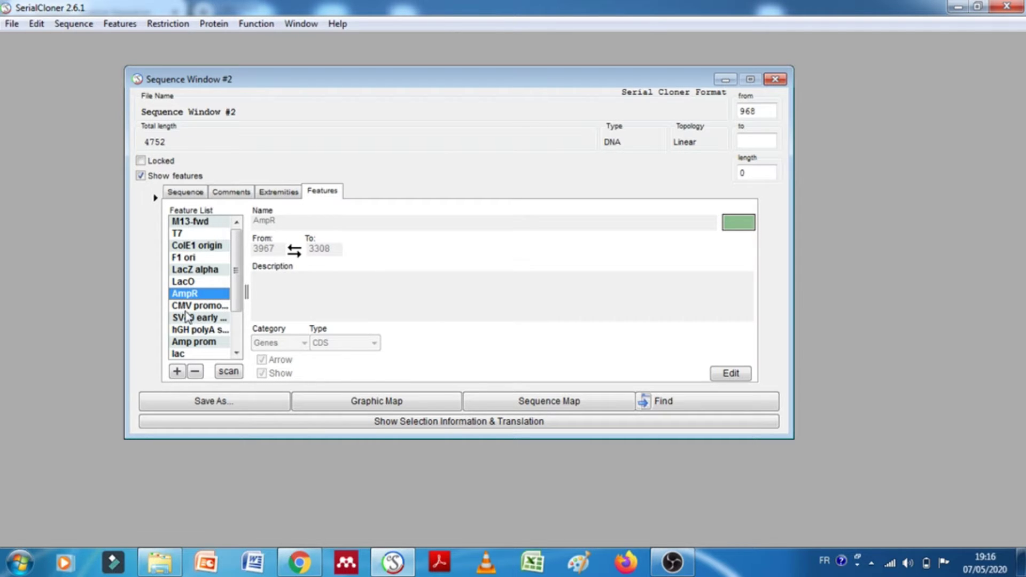
{"action": "left_click", "coordinate": [197, 310]}
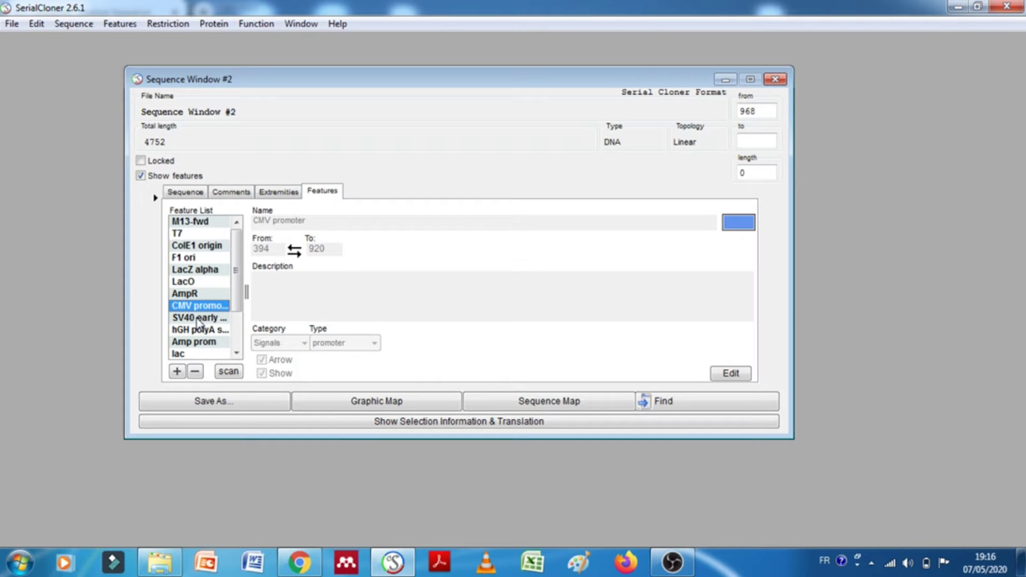
{"action": "left_click", "coordinate": [197, 319]}
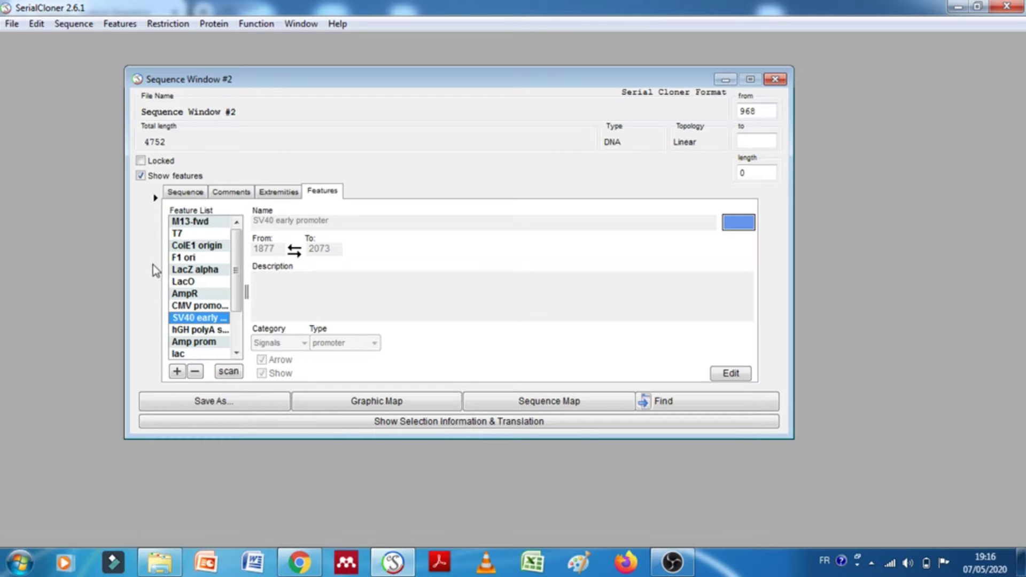
{"action": "left_click_drag", "start_coordinate": [235, 271], "coordinate": [255, 327]}
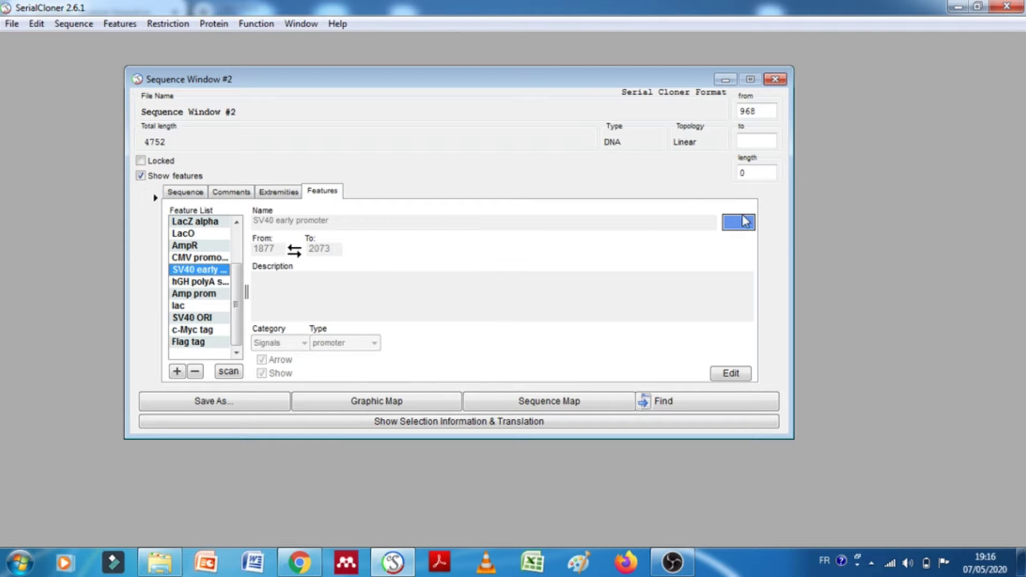
{"action": "left_click", "coordinate": [201, 247]}
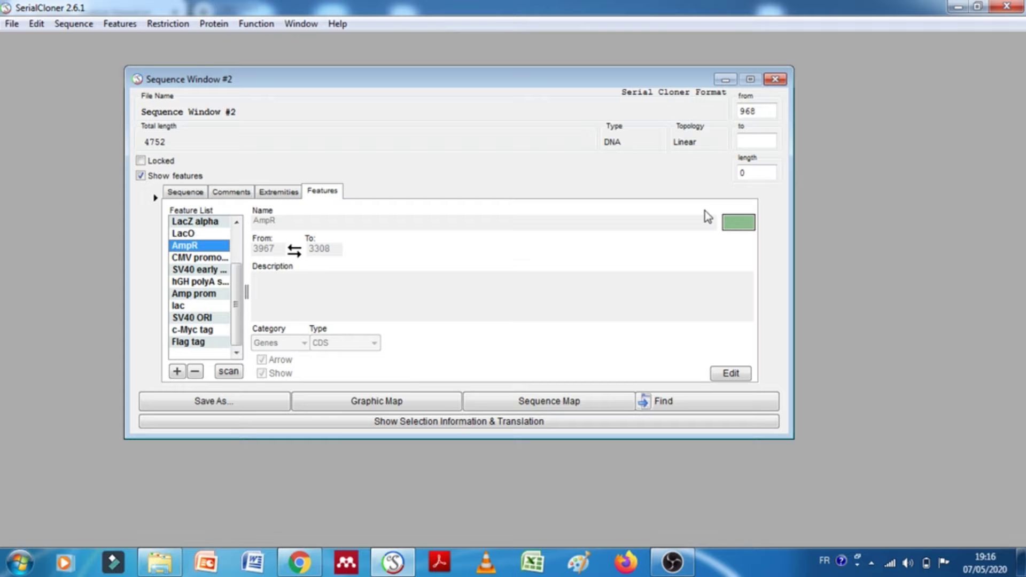
{"action": "left_click", "coordinate": [205, 282]}
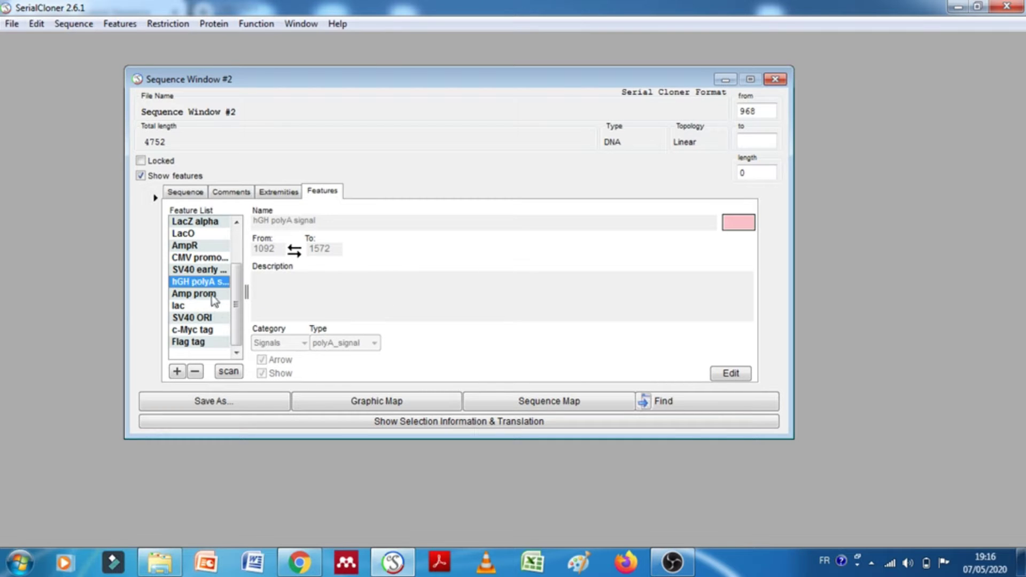
Show the feature-coloured sequence and enlarge its window further
{"action": "left_click", "coordinate": [187, 194]}
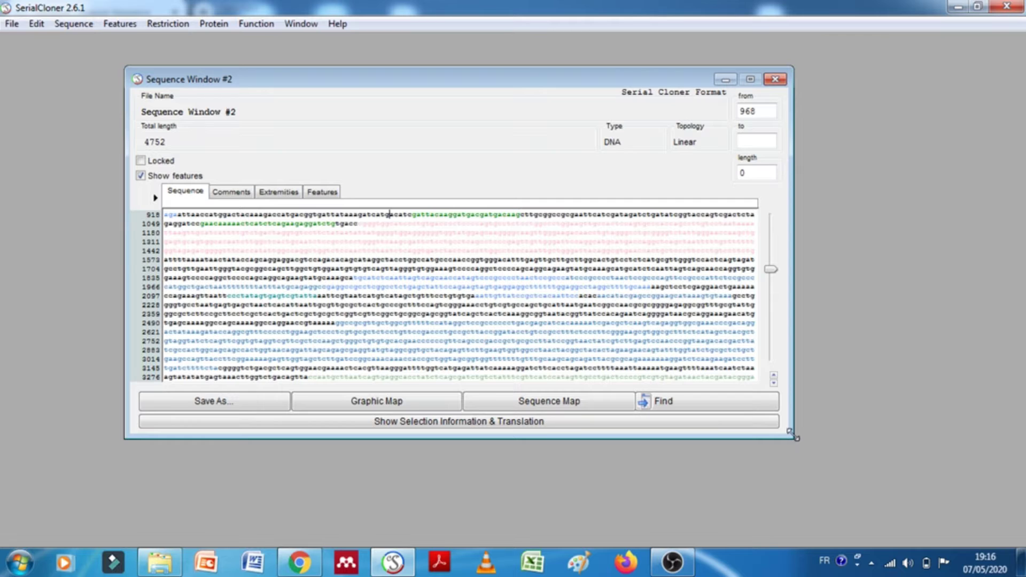
{"action": "left_click_drag", "start_coordinate": [780, 434], "coordinate": [954, 450]}
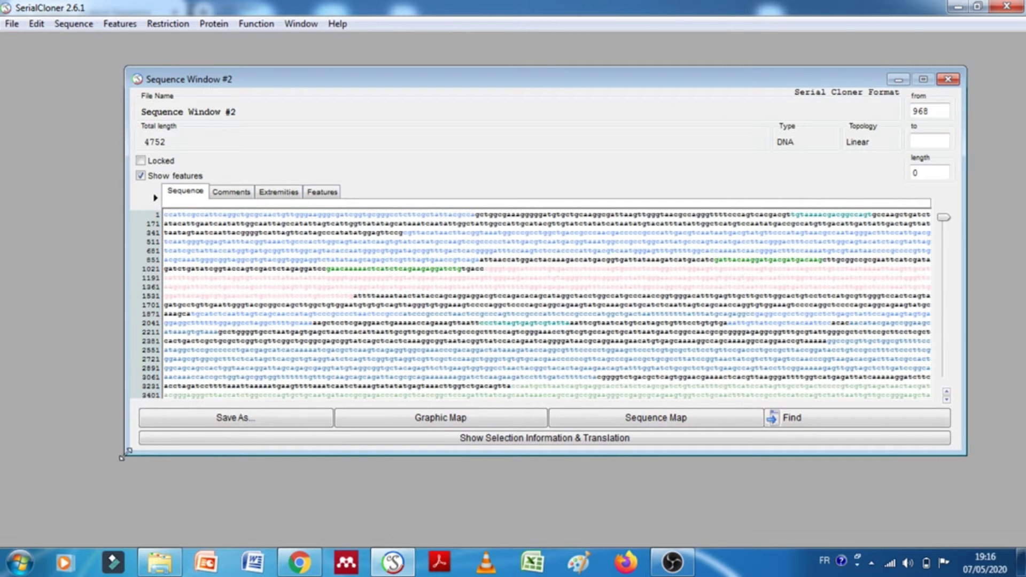
{"action": "left_click_drag", "start_coordinate": [125, 453], "coordinate": [66, 460]}
Inspect the coloured feature regions, select bases 171 to 3118, and clear the selection
{"action": "left_click", "coordinate": [340, 285]}
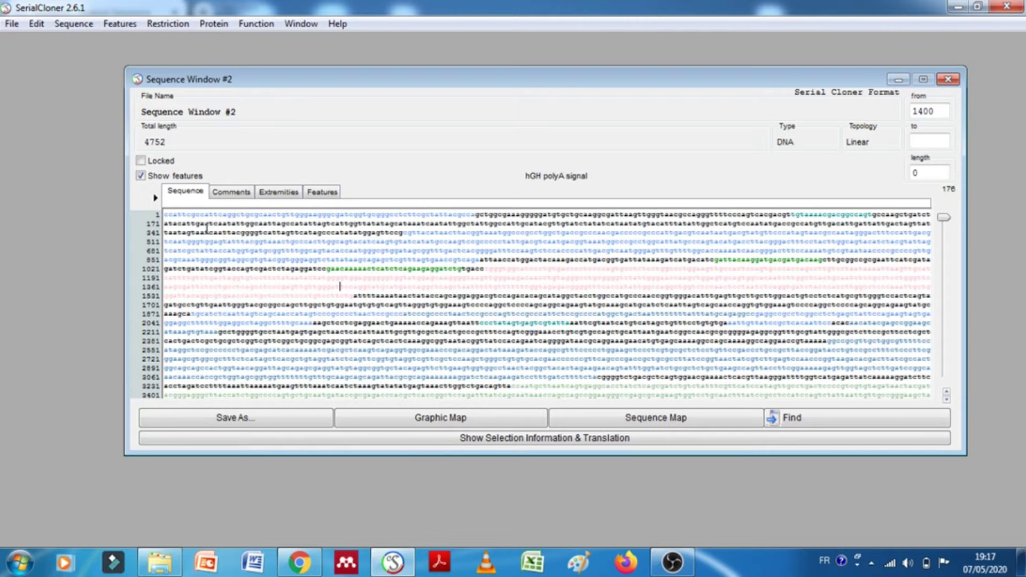
{"action": "left_click_drag", "start_coordinate": [165, 223], "coordinate": [427, 370]}
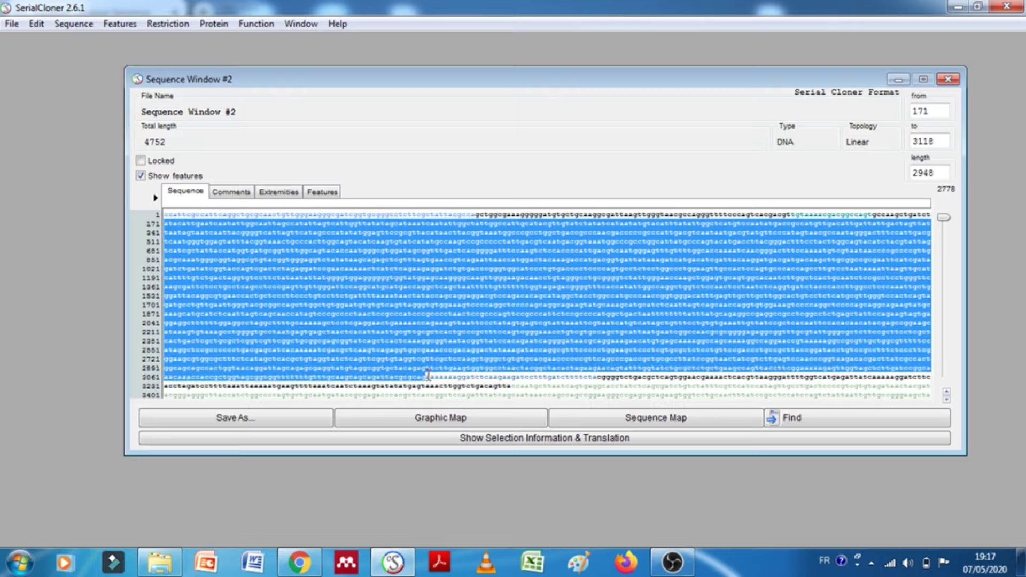
{"action": "left_click", "coordinate": [413, 323]}
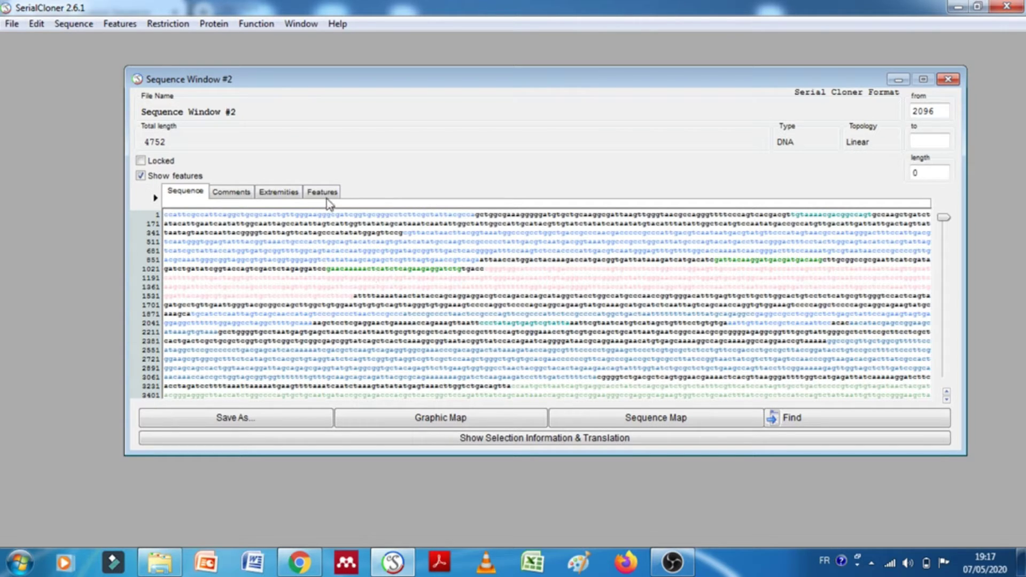
Circularize the plasmid sequence, lock it against editing, and place the cursor within the CMV promoter
{"action": "left_click", "coordinate": [71, 24]}
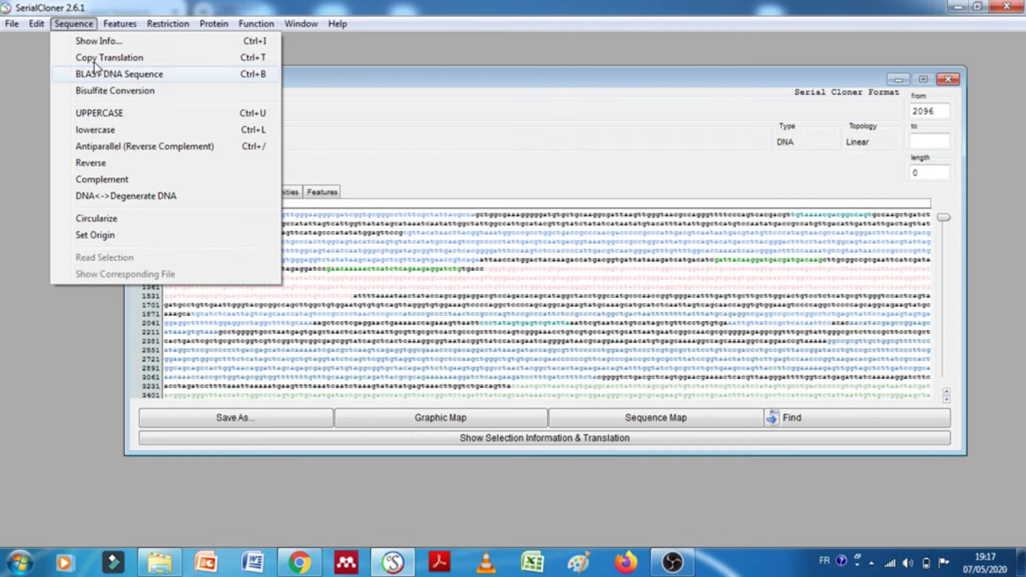
{"action": "left_click", "coordinate": [95, 219]}
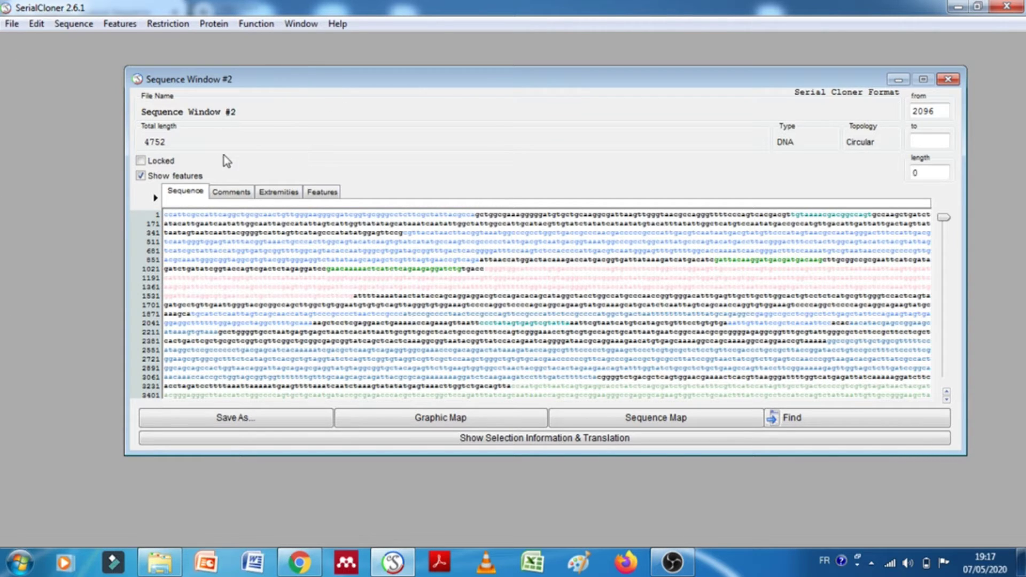
{"action": "left_click", "coordinate": [141, 160]}
{"action": "left_click", "coordinate": [212, 248]}
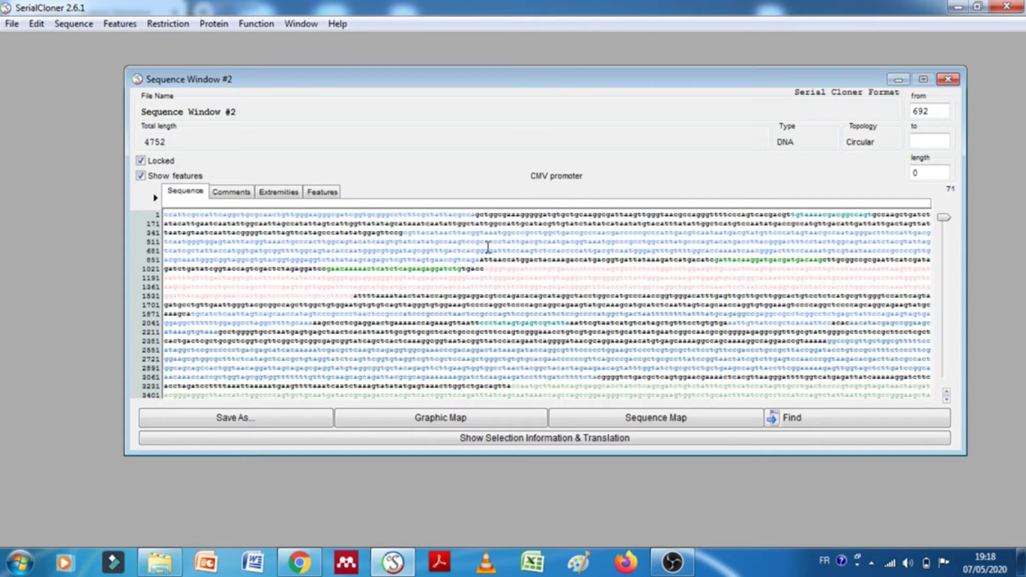
Generate the graphic map of the circular plasmid, bring the circle into view, and enlarge the map window
{"action": "left_click", "coordinate": [427, 421]}
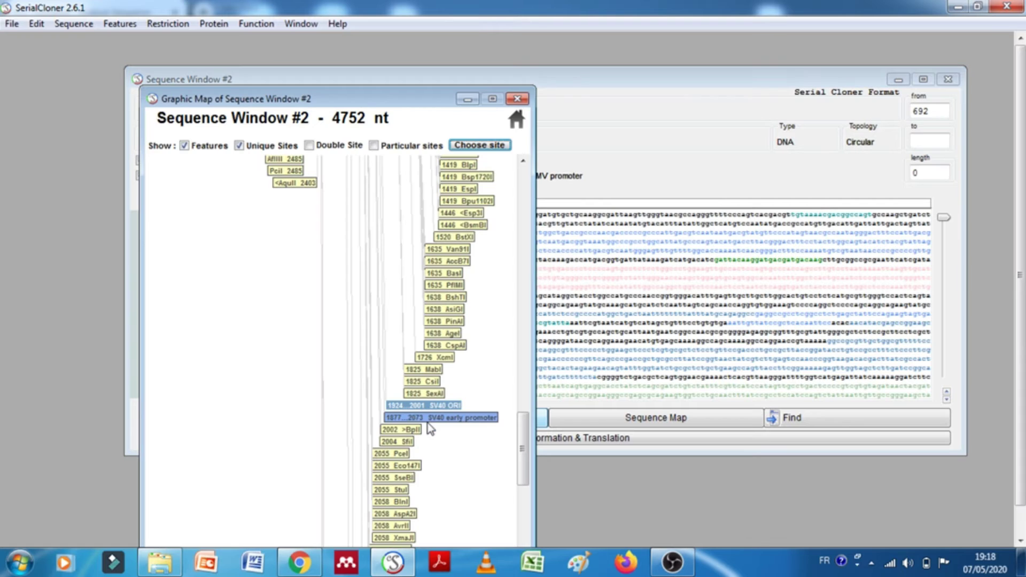
{"action": "left_click_drag", "start_coordinate": [528, 449], "coordinate": [527, 322]}
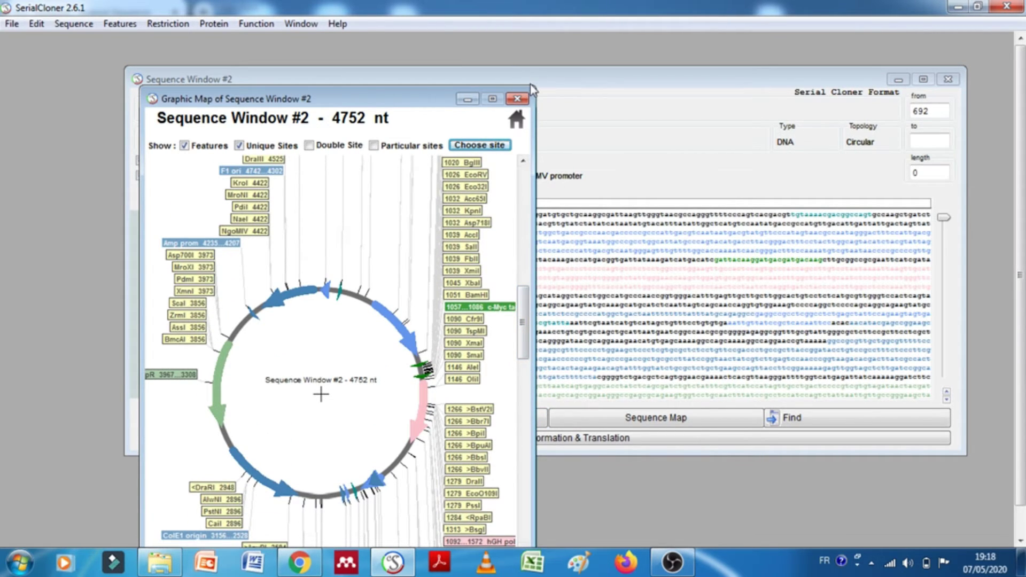
{"action": "left_click_drag", "start_coordinate": [536, 86], "coordinate": [967, 31]}
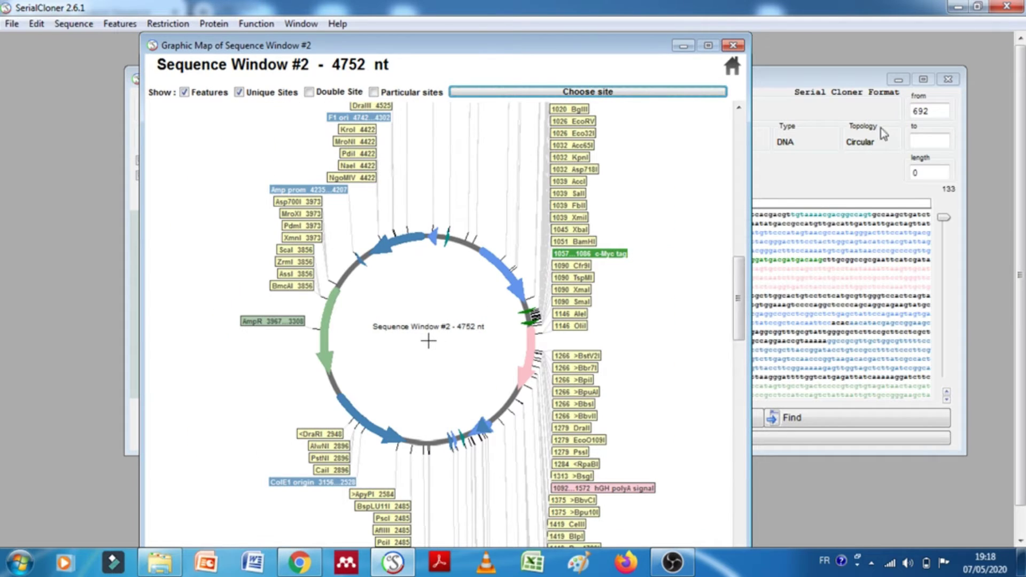
Examine the features and unique restriction sites around the graphic map, including the CMV promoter, Flag tag, c-Myc tag and hGH polyA signal
{"action": "left_click_drag", "start_coordinate": [739, 313], "coordinate": [739, 288]}
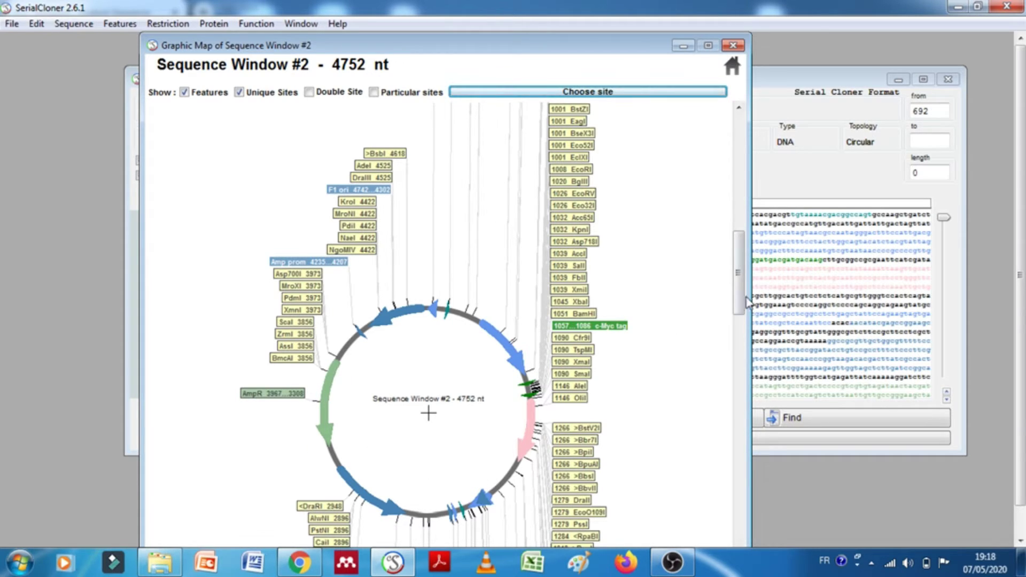
{"action": "left_click_drag", "start_coordinate": [739, 281], "coordinate": [739, 342]}
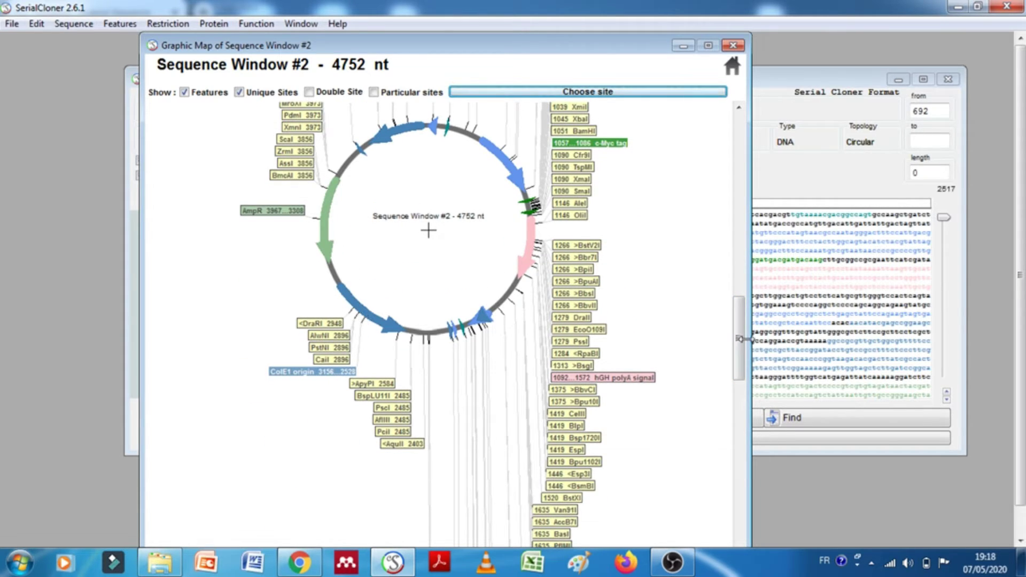
{"action": "left_click_drag", "start_coordinate": [731, 339], "coordinate": [740, 252]}
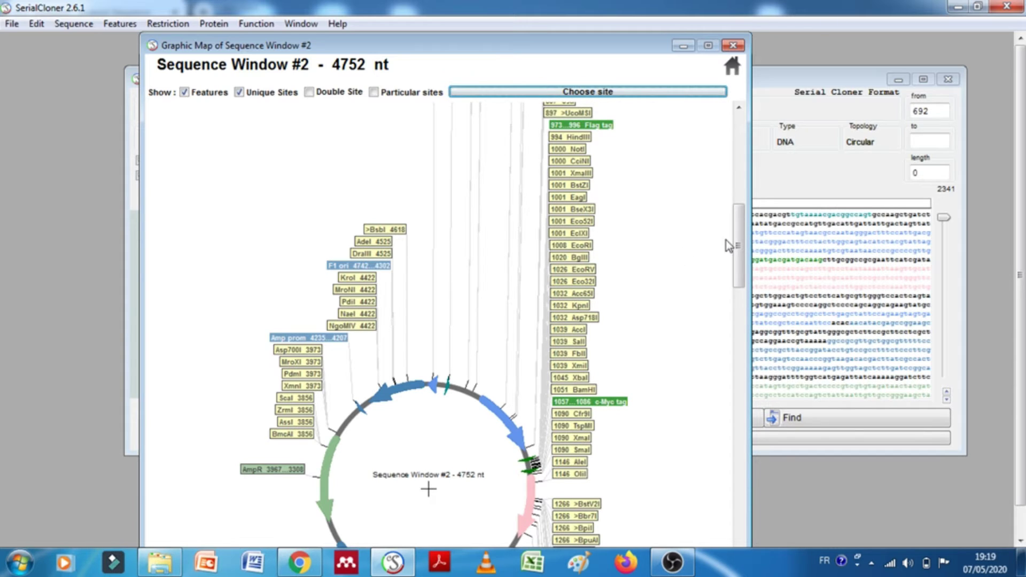
{"action": "left_click_drag", "start_coordinate": [728, 246], "coordinate": [748, 187]}
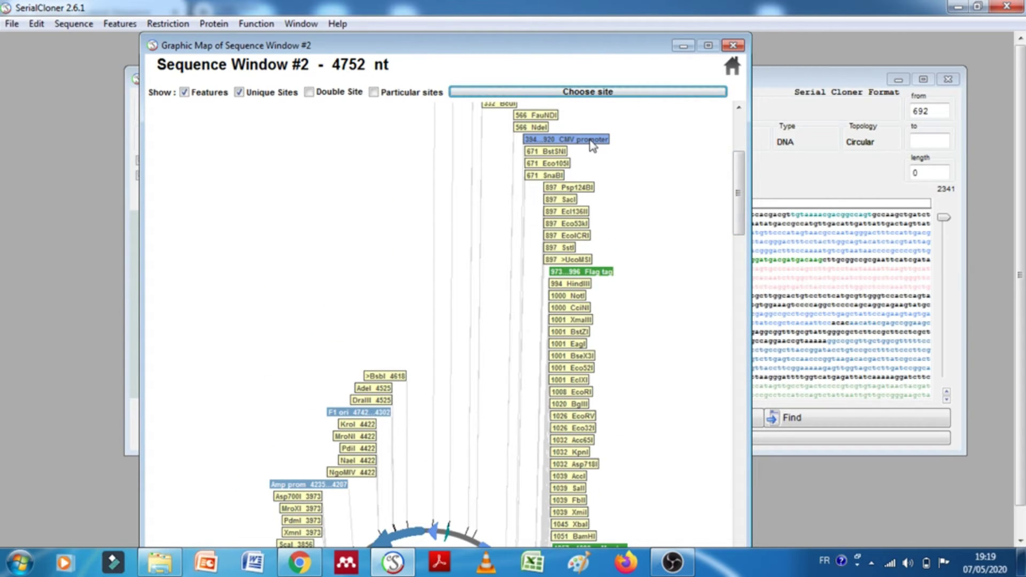
{"action": "left_click_drag", "start_coordinate": [739, 181], "coordinate": [756, 299]}
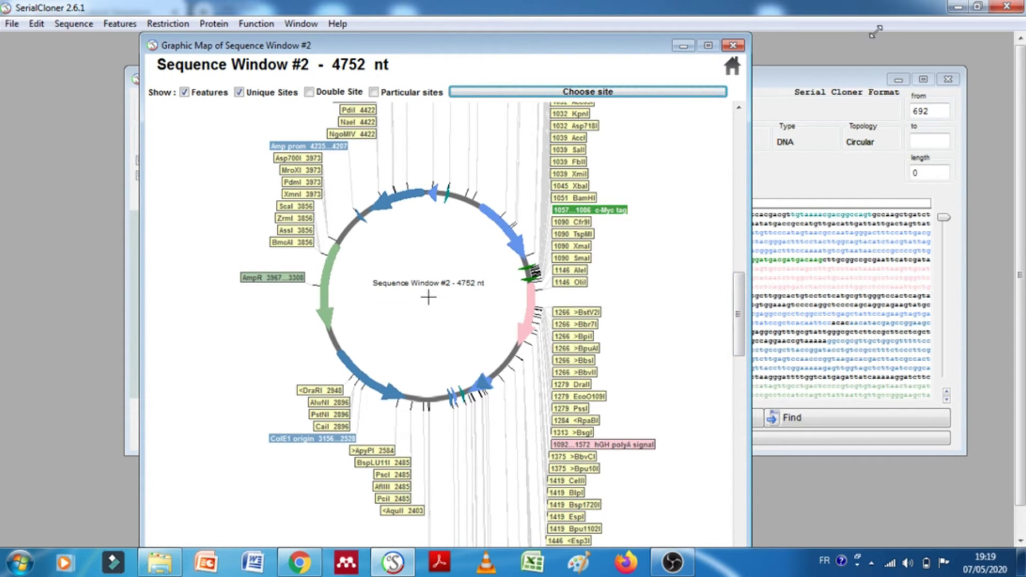
{"action": "left_click_drag", "start_coordinate": [739, 342], "coordinate": [739, 304]}
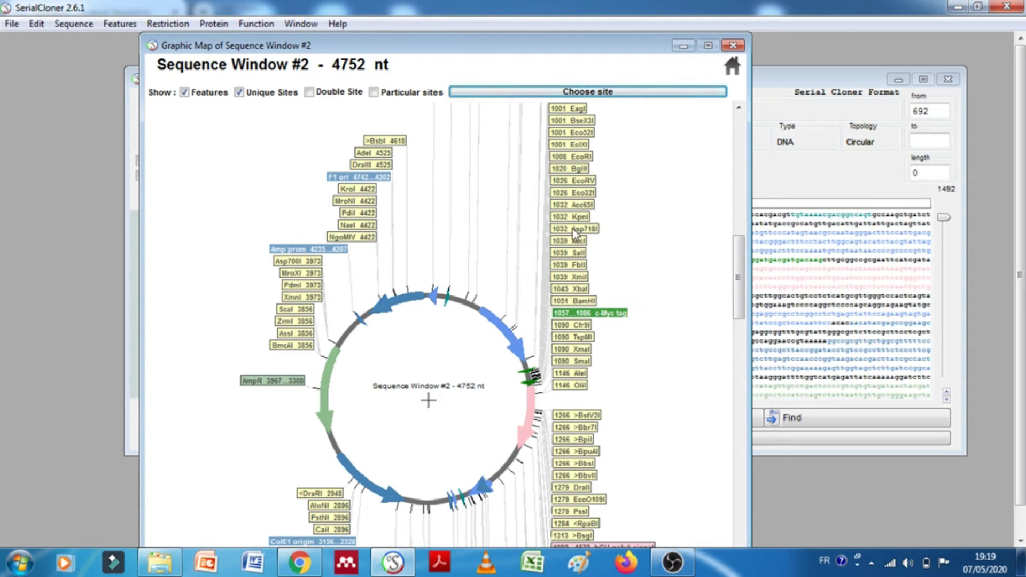
{"action": "left_click", "coordinate": [755, 267]}
{"action": "left_click", "coordinate": [611, 45]}
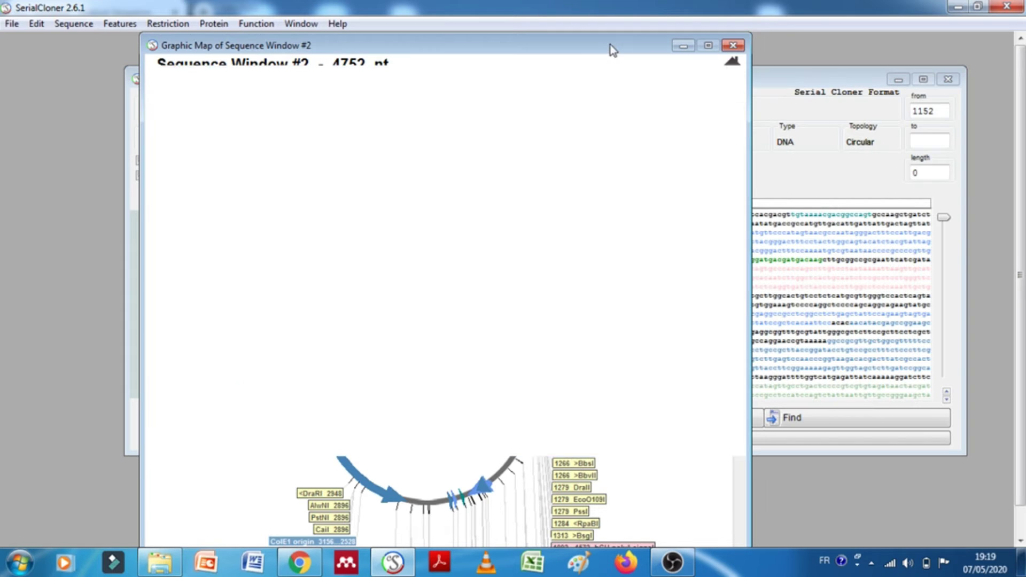
{"action": "left_click_drag", "start_coordinate": [739, 287], "coordinate": [740, 233]}
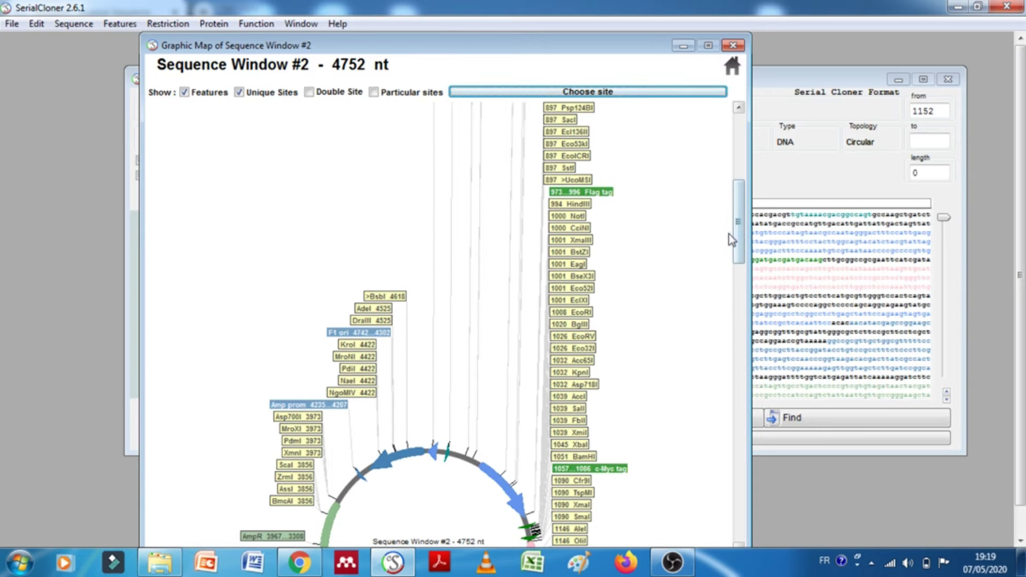
{"action": "left_click_drag", "start_coordinate": [738, 221], "coordinate": [739, 276]}
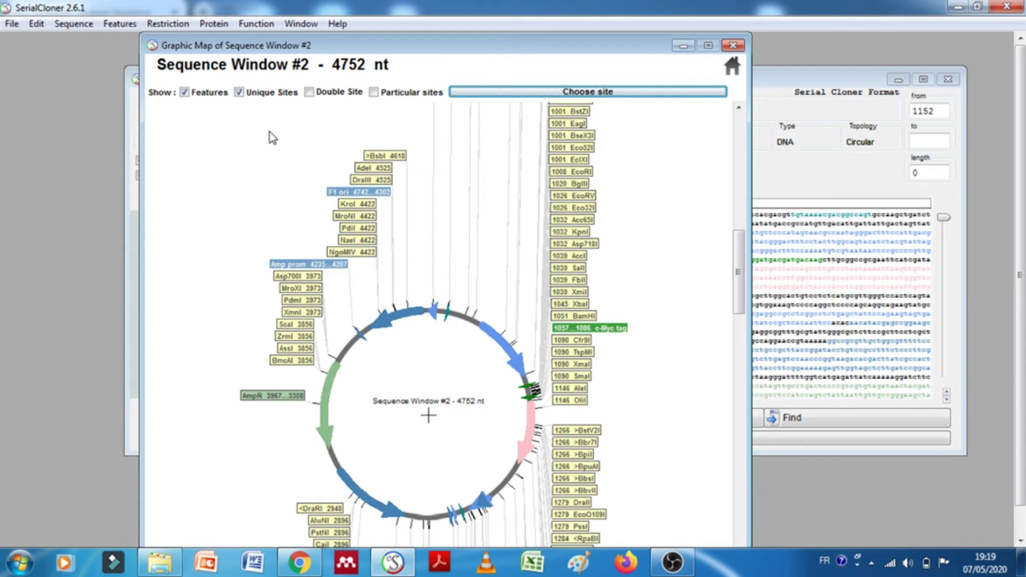
Hide the unique sites on the graphic map and display NotI as a particular site instead
{"action": "left_click", "coordinate": [239, 93]}
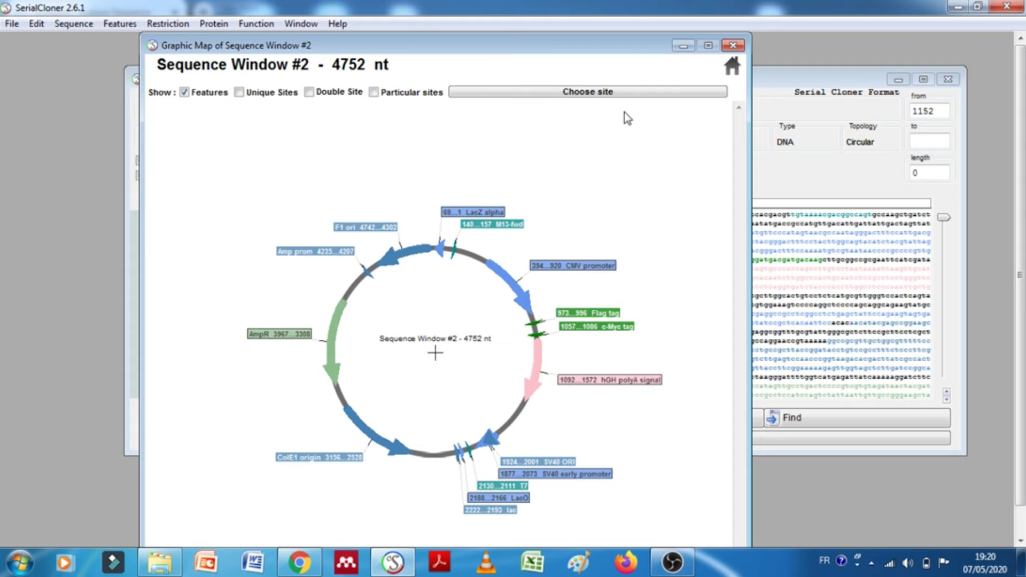
{"action": "left_click", "coordinate": [606, 95]}
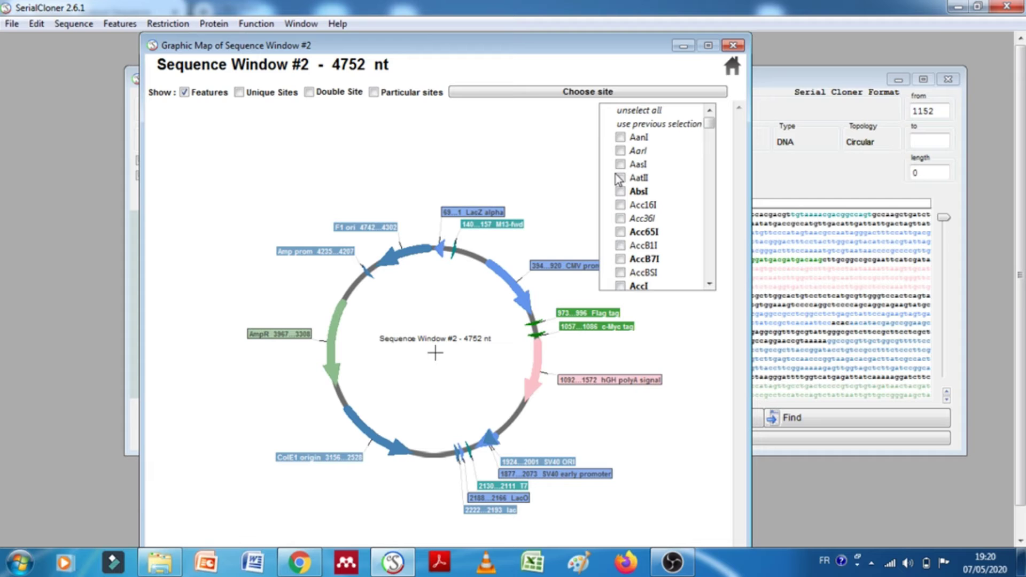
{"action": "key", "text": "n"}
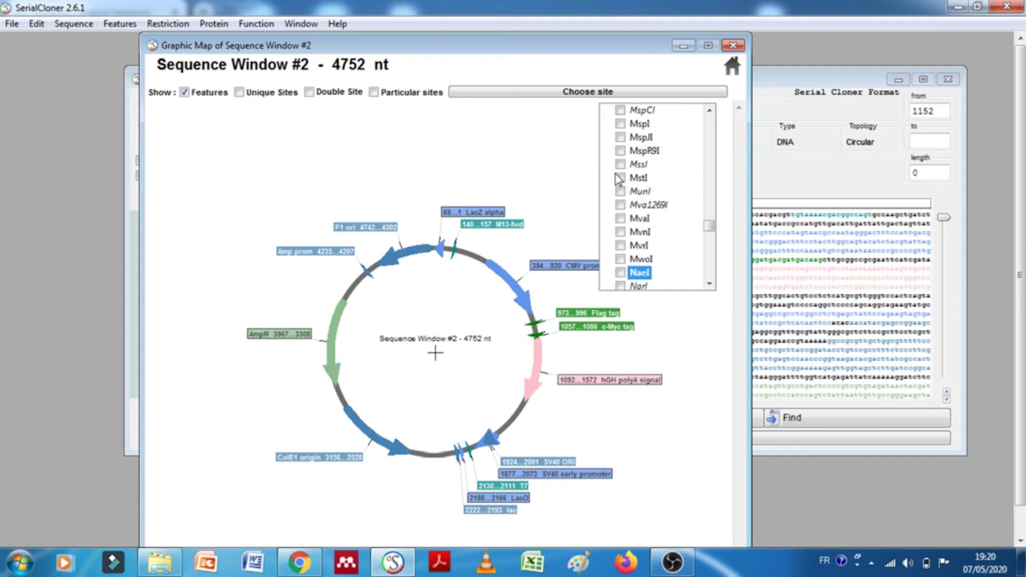
{"action": "left_click", "coordinate": [709, 283]}
{"action": "left_click", "coordinate": [709, 283]}
{"action": "left_click", "coordinate": [709, 284]}
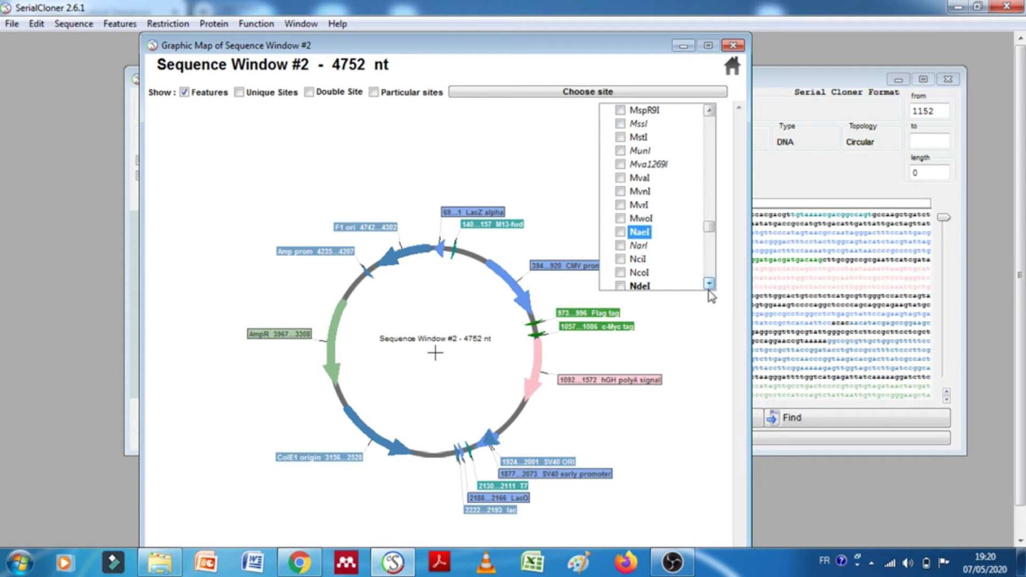
{"action": "left_click", "coordinate": [709, 283]}
{"action": "left_click", "coordinate": [709, 283]}
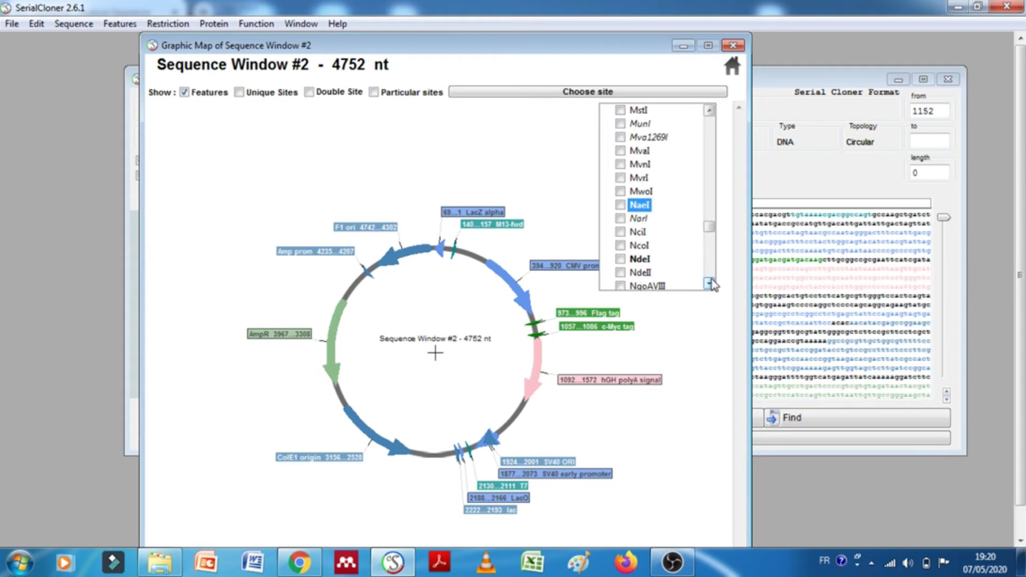
{"action": "left_click", "coordinate": [710, 283]}
{"action": "left_click", "coordinate": [710, 283]}
{"action": "left_click", "coordinate": [709, 284]}
{"action": "left_click", "coordinate": [709, 284]}
{"action": "left_click", "coordinate": [709, 283]}
{"action": "left_click", "coordinate": [710, 283]}
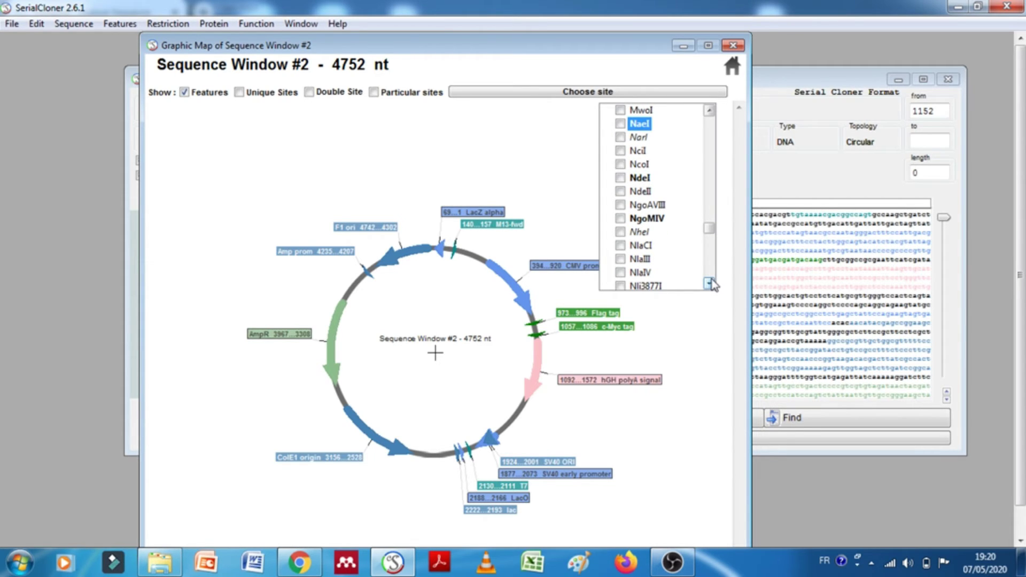
{"action": "left_click", "coordinate": [710, 283]}
{"action": "left_click", "coordinate": [710, 284]}
{"action": "left_click", "coordinate": [710, 283]}
{"action": "left_click", "coordinate": [710, 283]}
{"action": "left_click", "coordinate": [710, 283]}
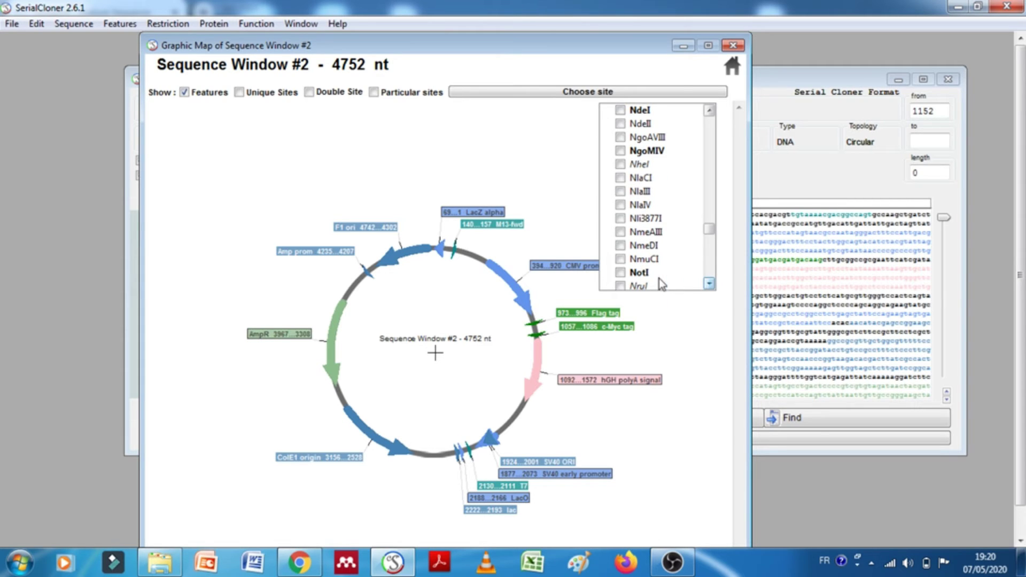
{"action": "left_click", "coordinate": [684, 352]}
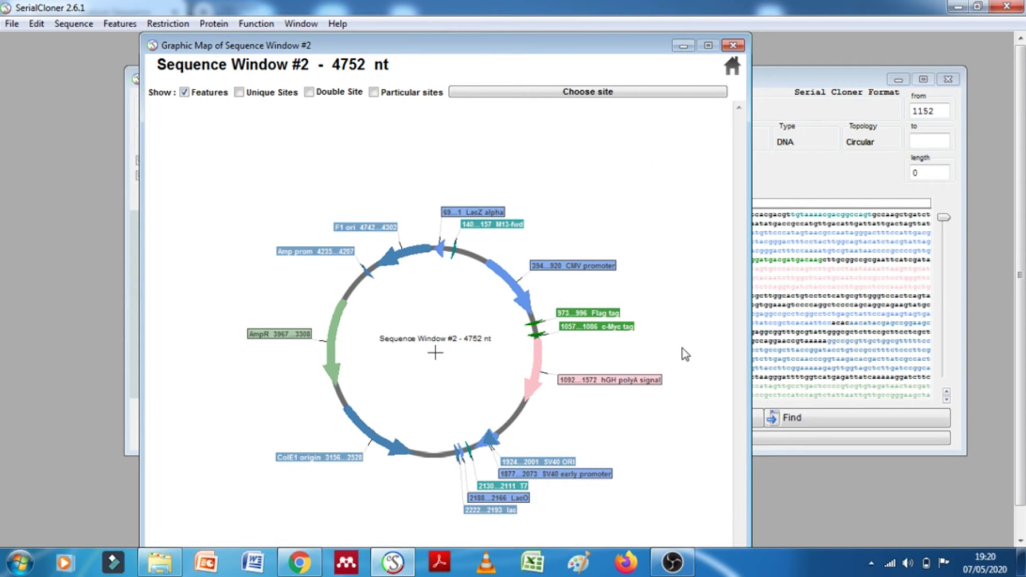
{"action": "left_click", "coordinate": [595, 93]}
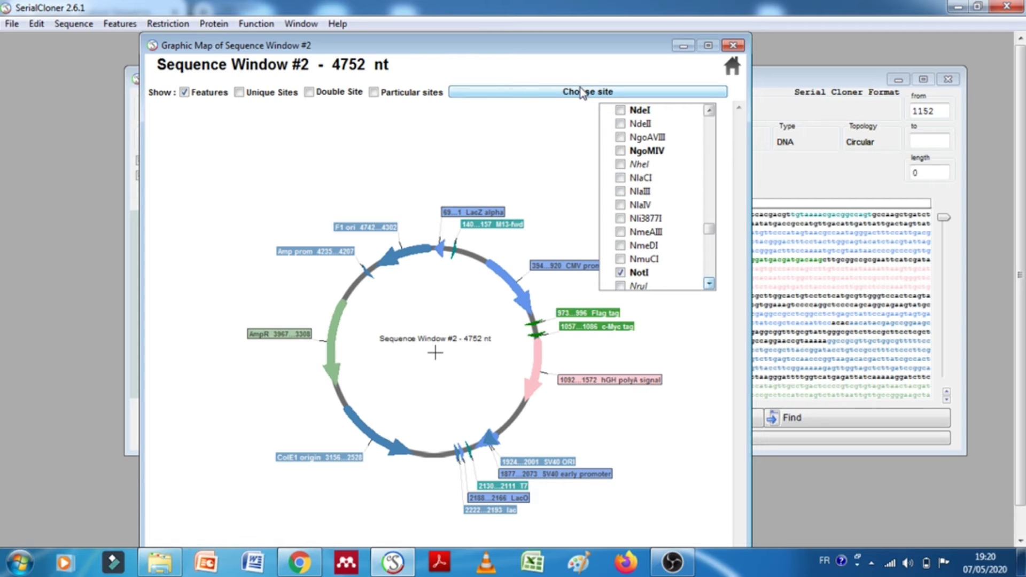
{"action": "left_click", "coordinate": [375, 96]}
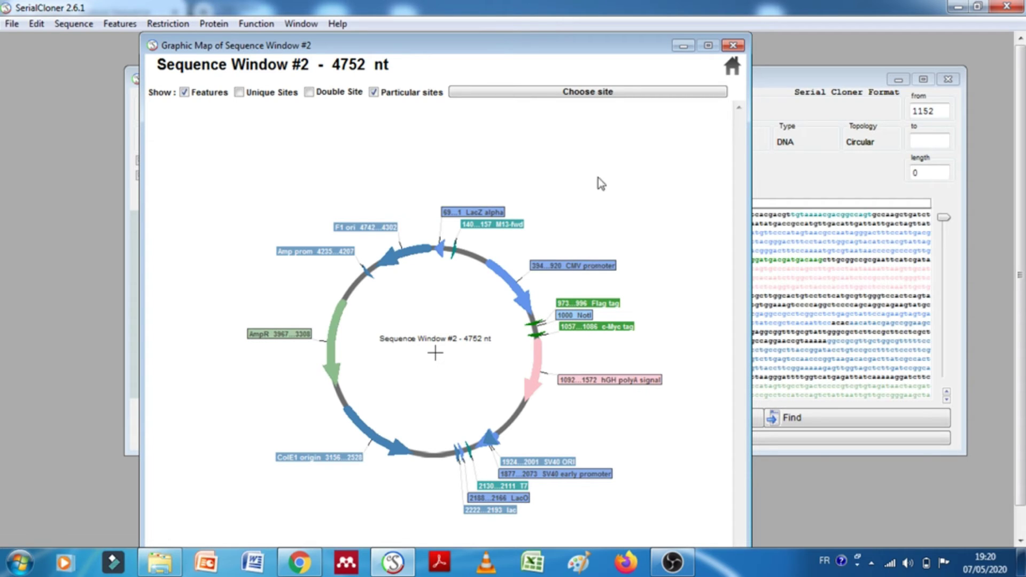
Add BamHI to the particular restriction sites displayed on the graphic map
{"action": "left_click", "coordinate": [613, 93]}
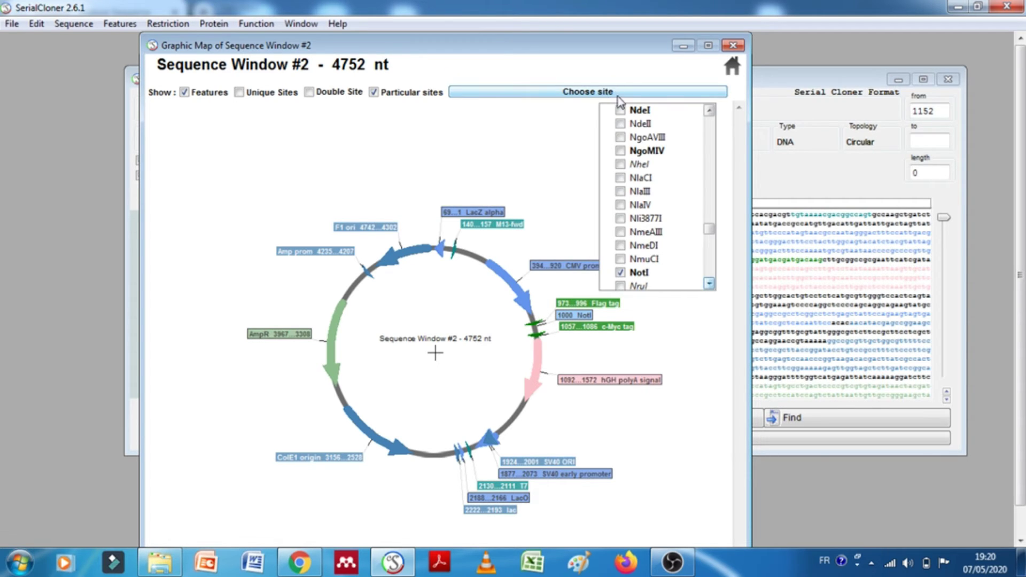
{"action": "key", "text": "b"}
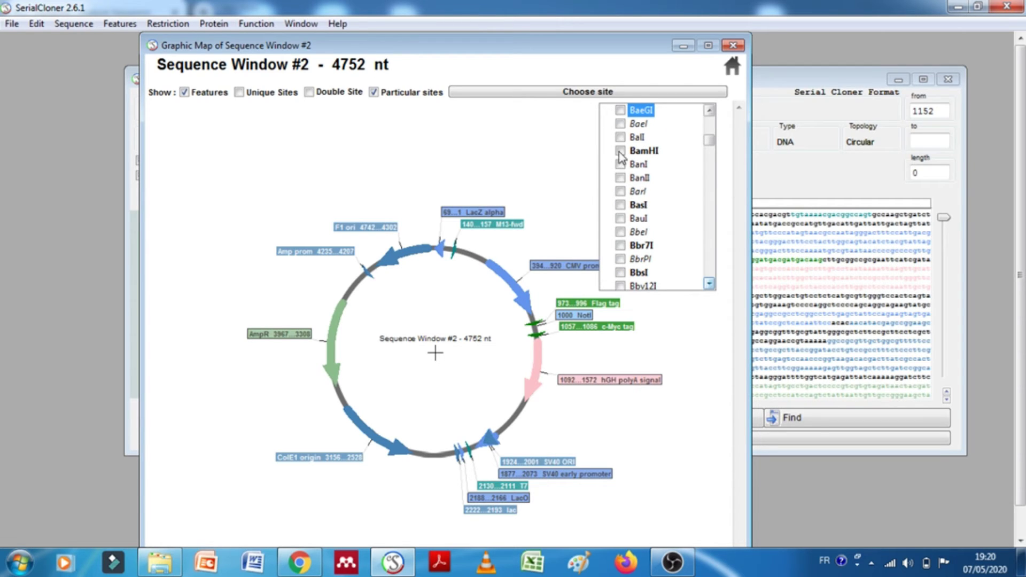
{"action": "left_click", "coordinate": [554, 165]}
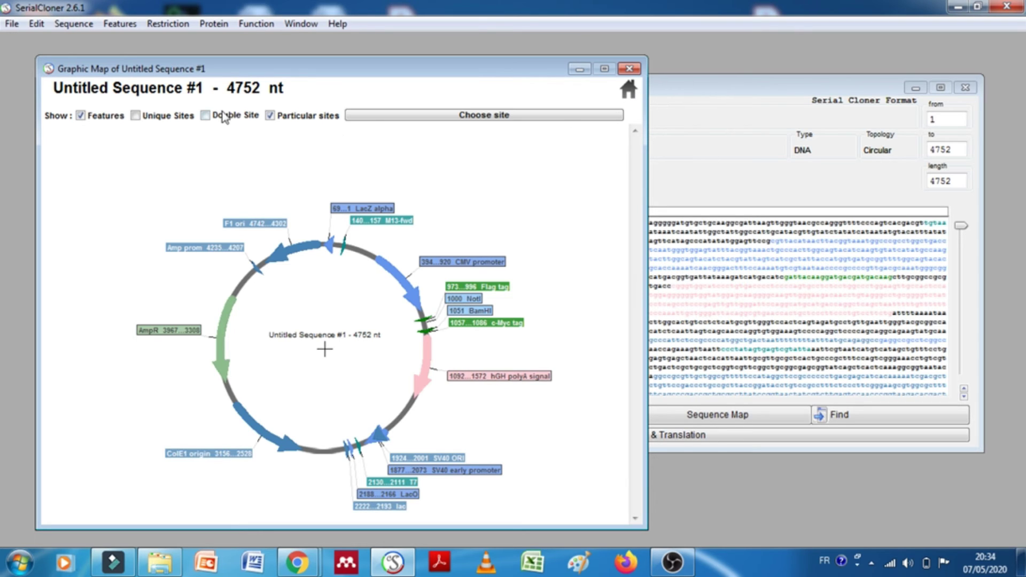
Save the graphic map as "carte tuto" in the tuto SerialCloner folder
{"action": "left_click", "coordinate": [15, 26]}
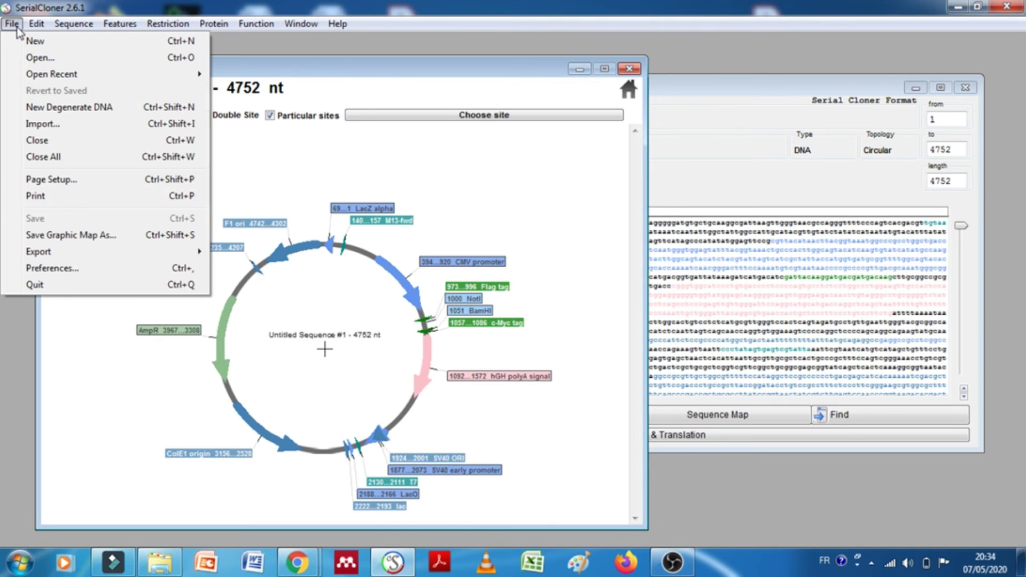
{"action": "left_click", "coordinate": [59, 235]}
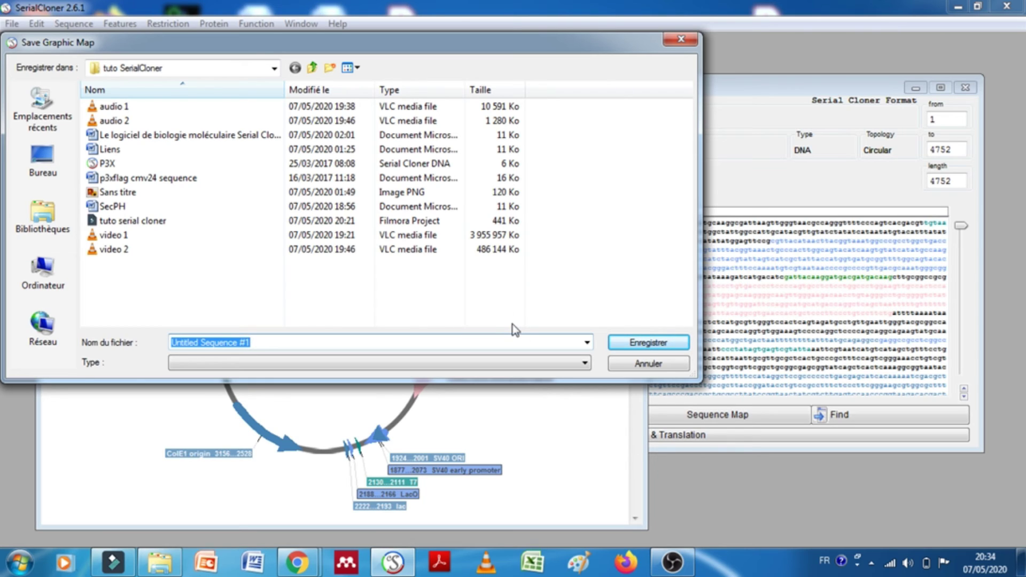
{"action": "type", "text": "carte tuto"}
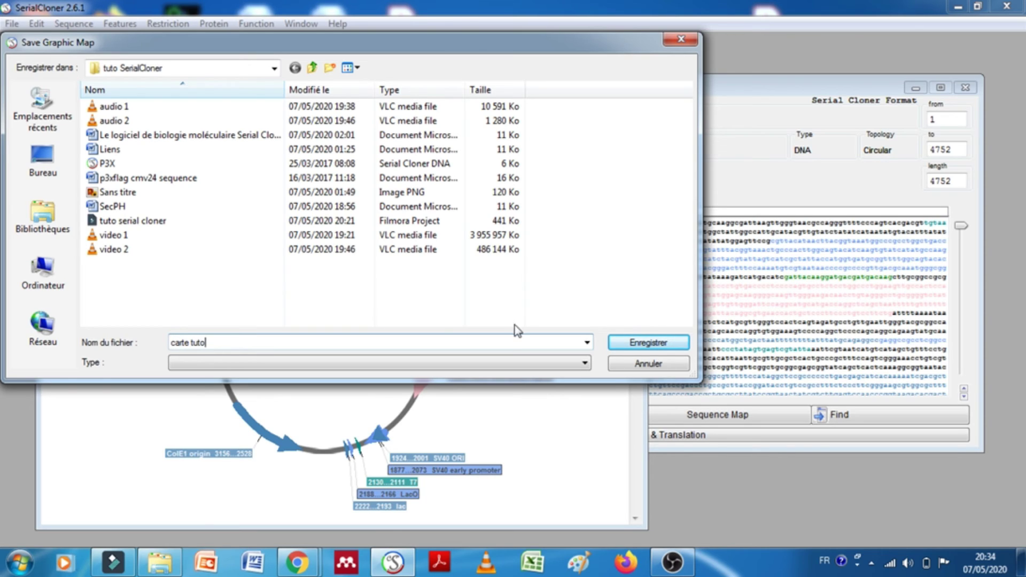
{"action": "left_click", "coordinate": [646, 348]}
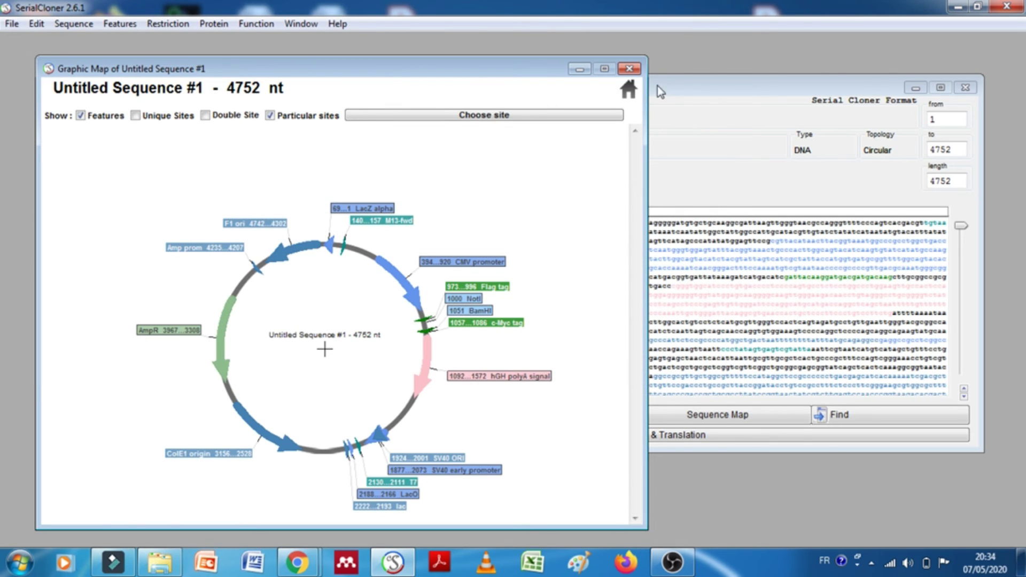
Close the graphic map and save the circular plasmid sequence as "plasmide tuto" in the tuto SerialCloner folder
{"action": "left_click", "coordinate": [629, 69]}
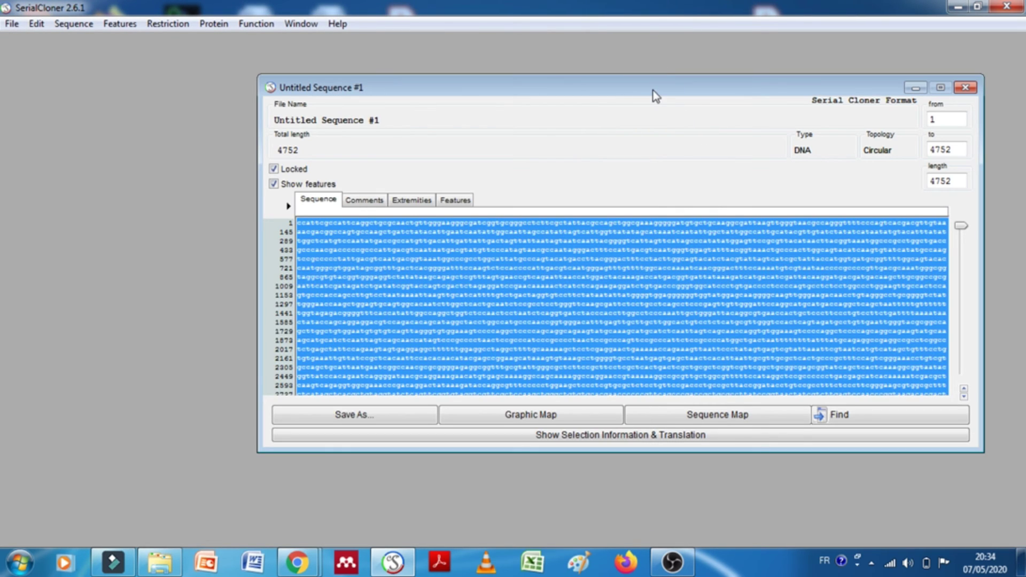
{"action": "left_click_drag", "start_coordinate": [656, 96], "coordinate": [550, 82]}
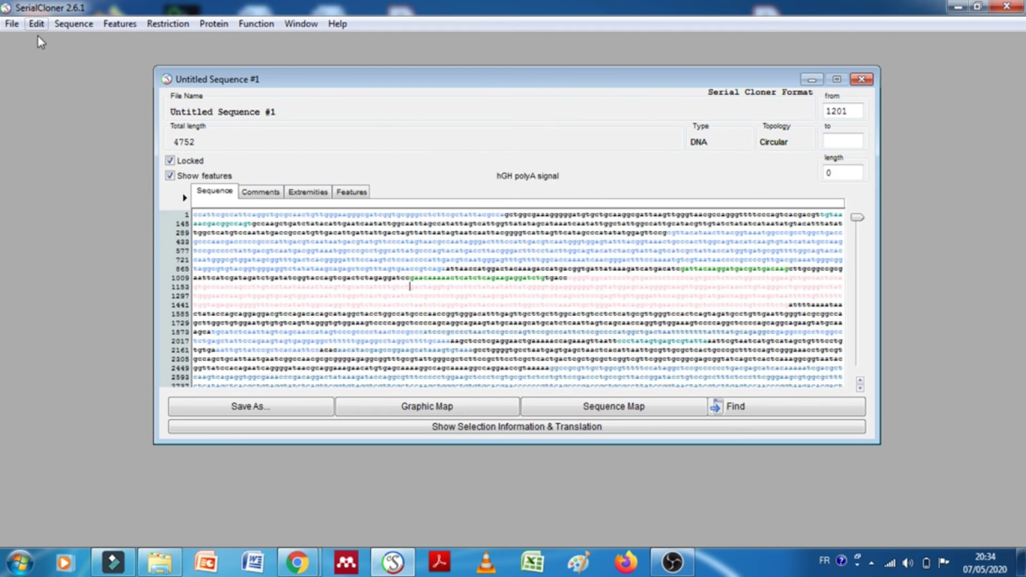
{"action": "left_click", "coordinate": [13, 24]}
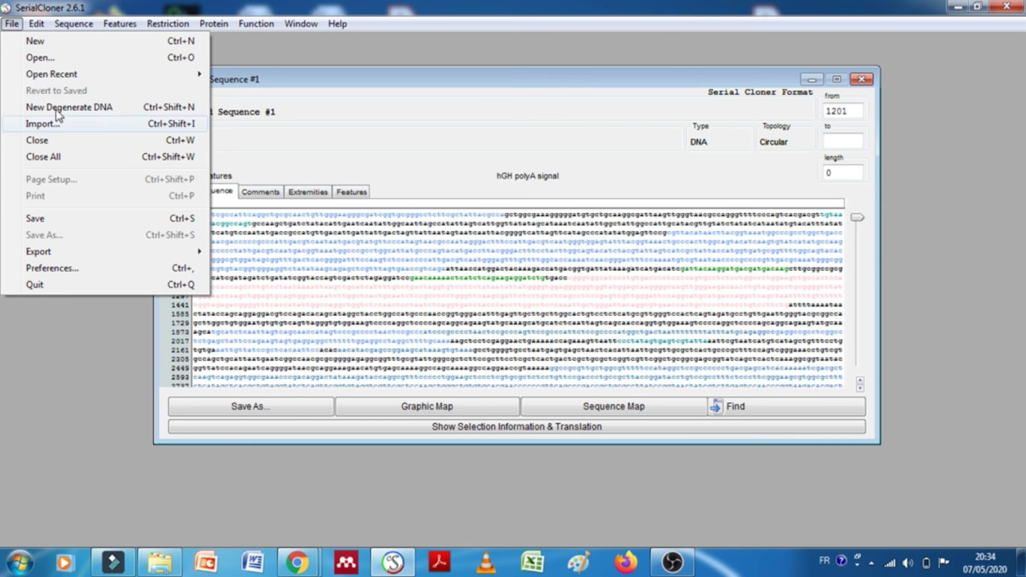
{"action": "left_click", "coordinate": [50, 219]}
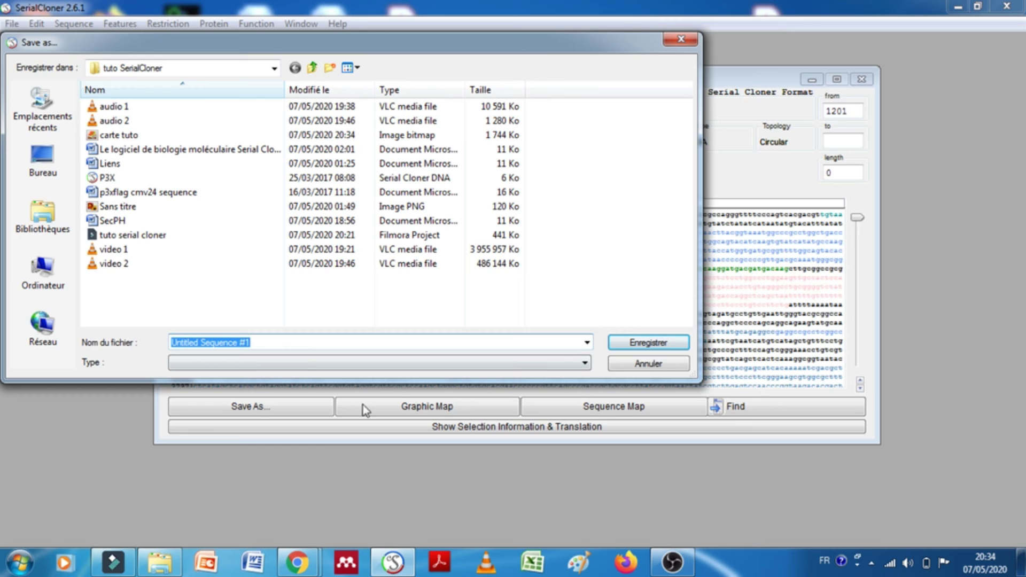
{"action": "type", "text": "pl"}
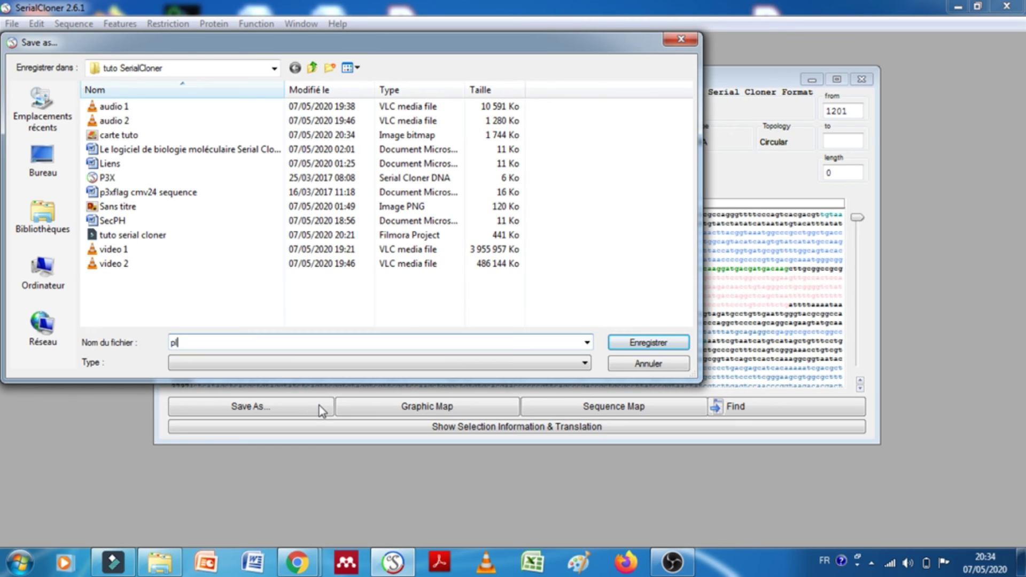
{"action": "type", "text": "asmide tuto"}
{"action": "left_click", "coordinate": [651, 342]}
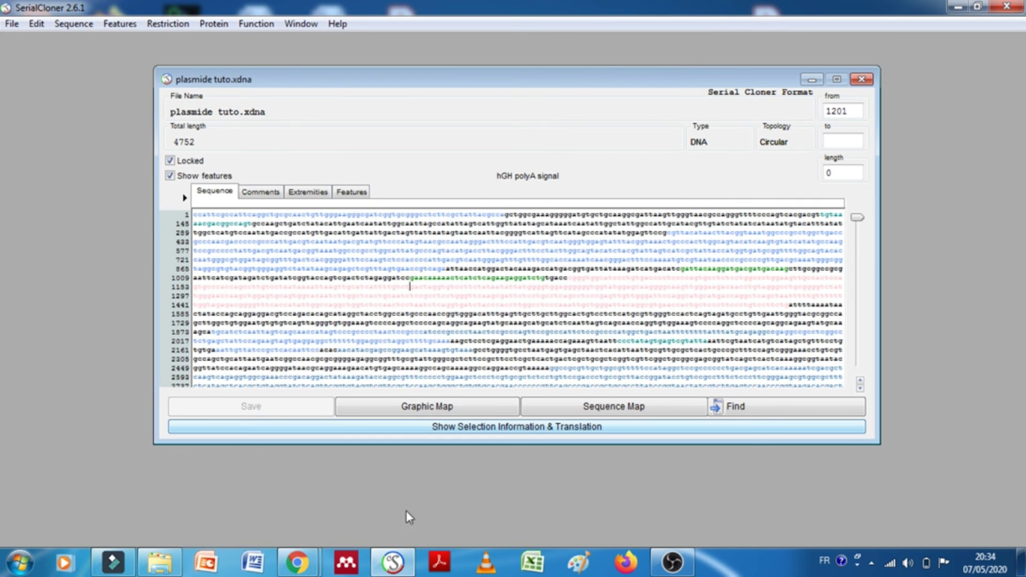
Switch to Windows Explorer, open "plasmide tuto" from the tuto SerialCloner folder to check it, and close that second SerialCloner window
{"action": "mouse_move", "coordinate": [155, 568]}
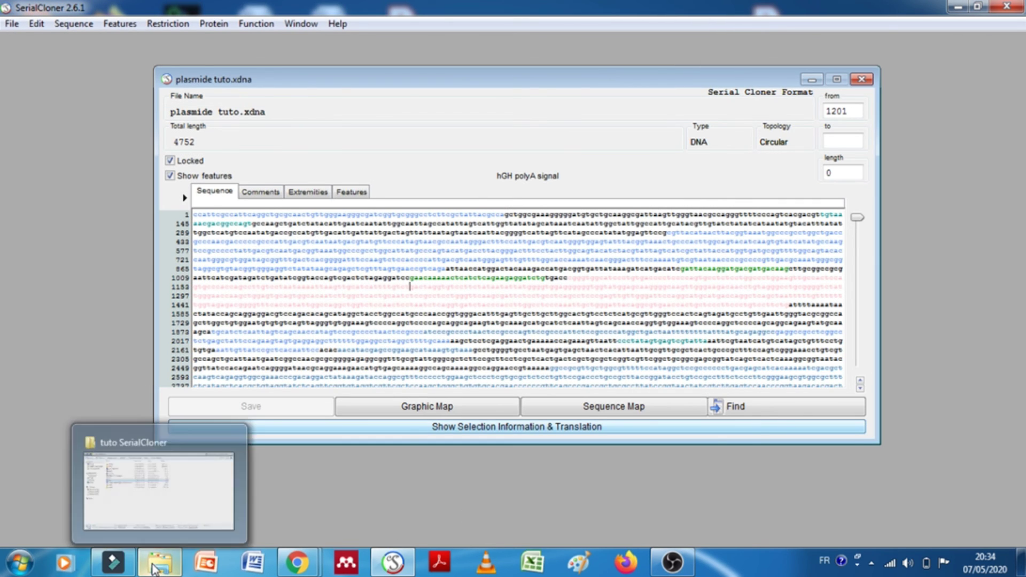
{"action": "left_click", "coordinate": [160, 522]}
{"action": "left_click", "coordinate": [344, 424]}
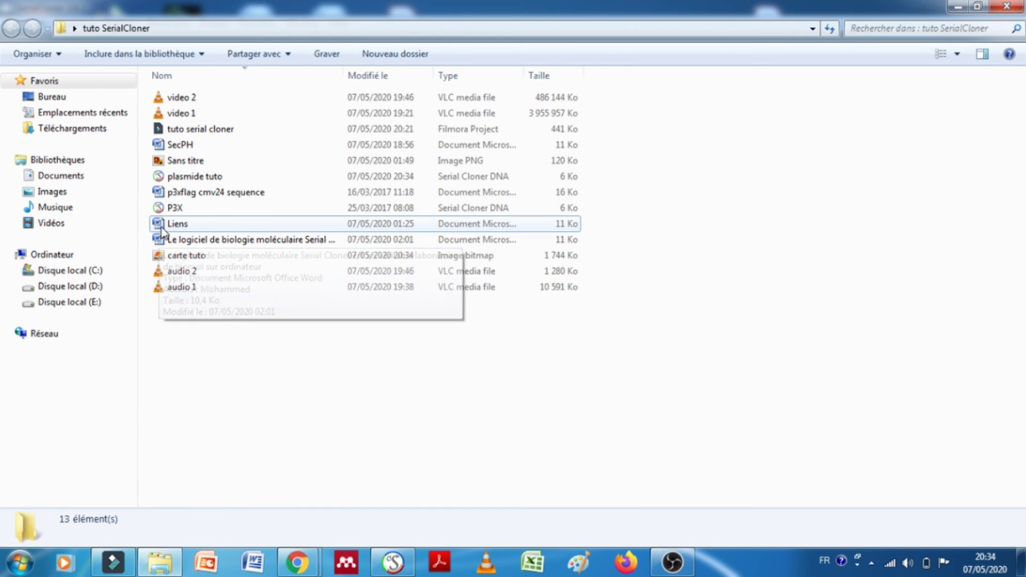
{"action": "left_click", "coordinate": [235, 178]}
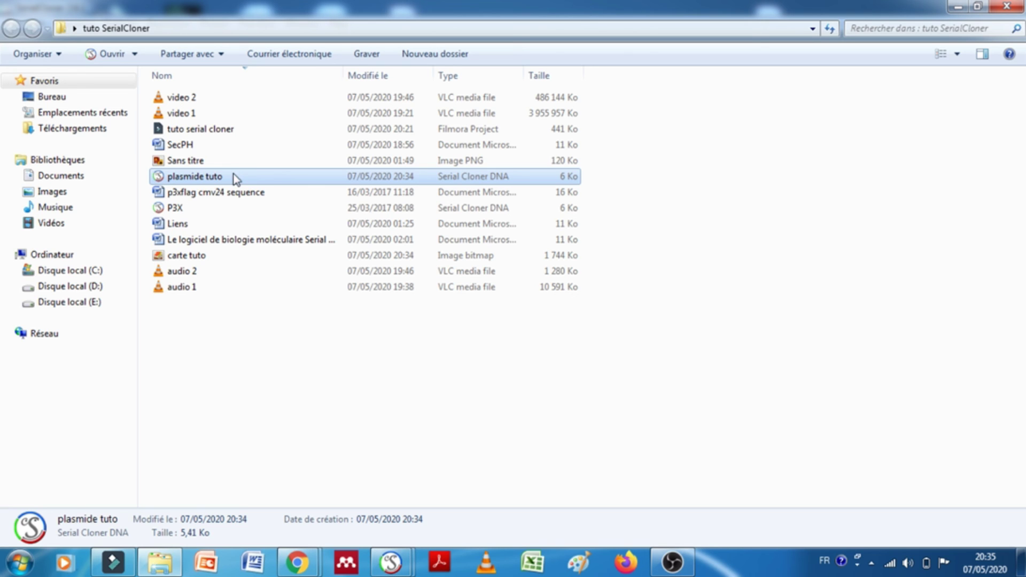
{"action": "mouse_move", "coordinate": [391, 562]}
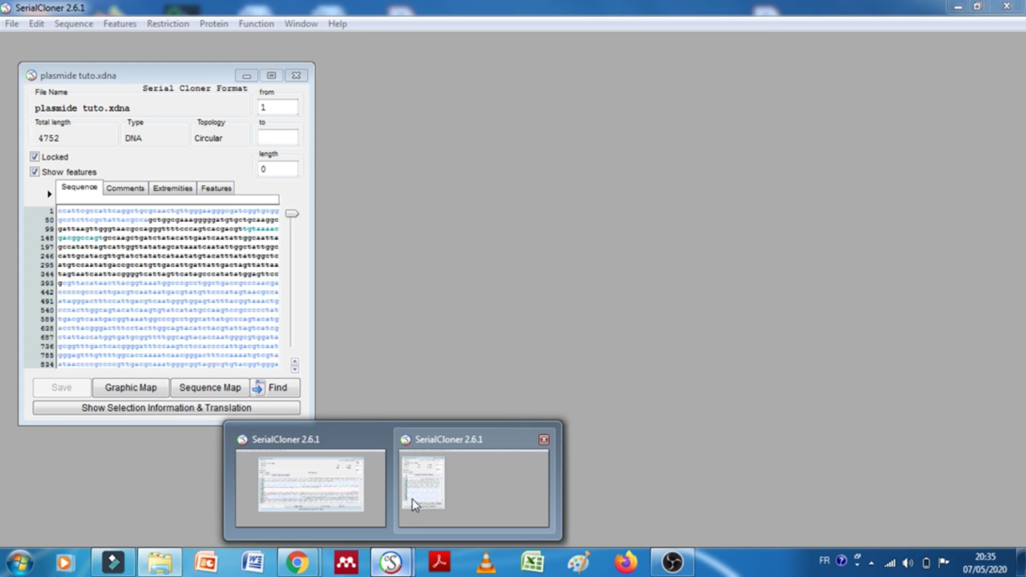
{"action": "left_click", "coordinate": [412, 499]}
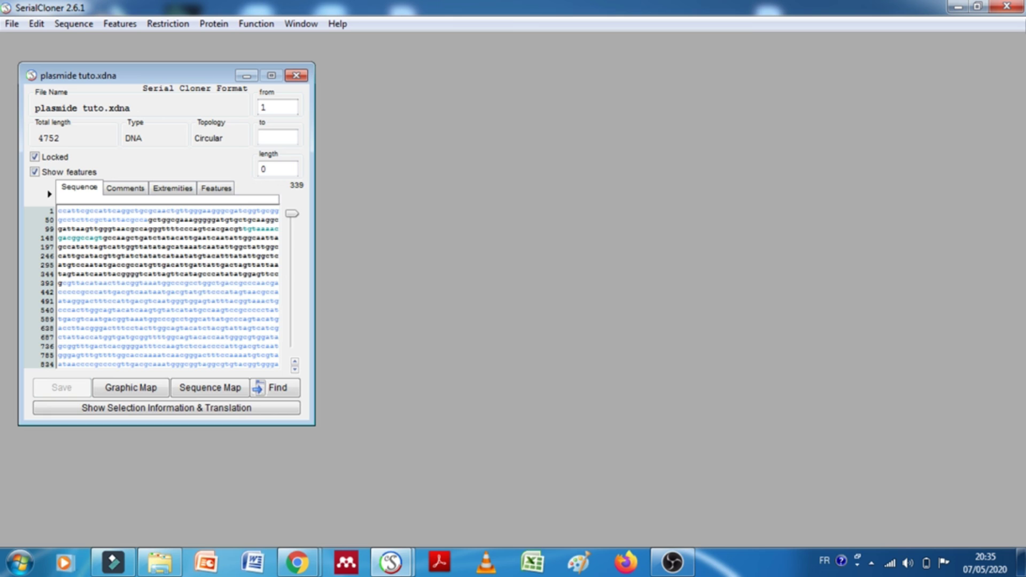
{"action": "left_click", "coordinate": [1009, 6]}
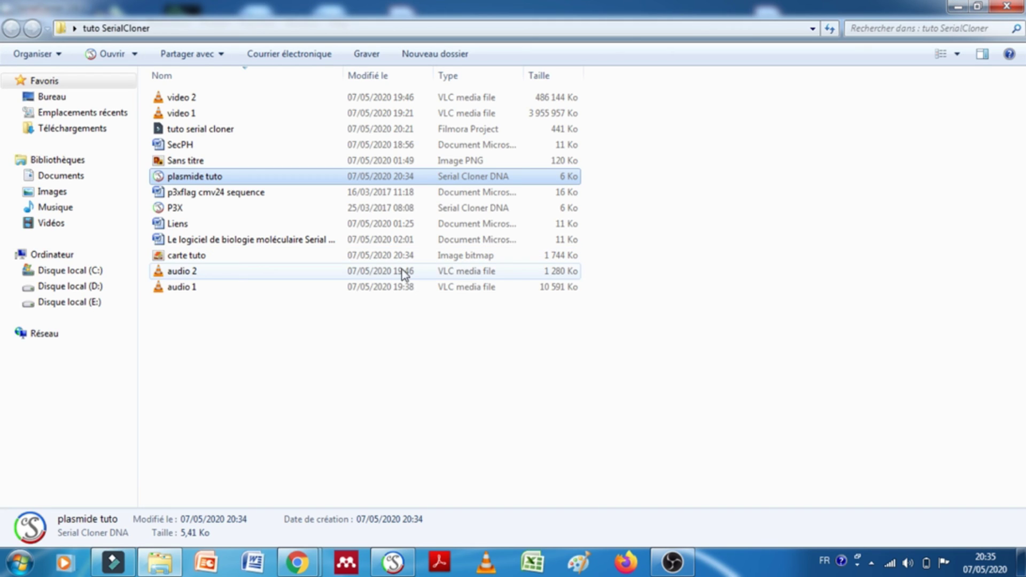
Open the "carte tuto" bitmap from the tuto SerialCloner folder to view the saved graphic map
{"action": "double_click", "coordinate": [207, 258]}
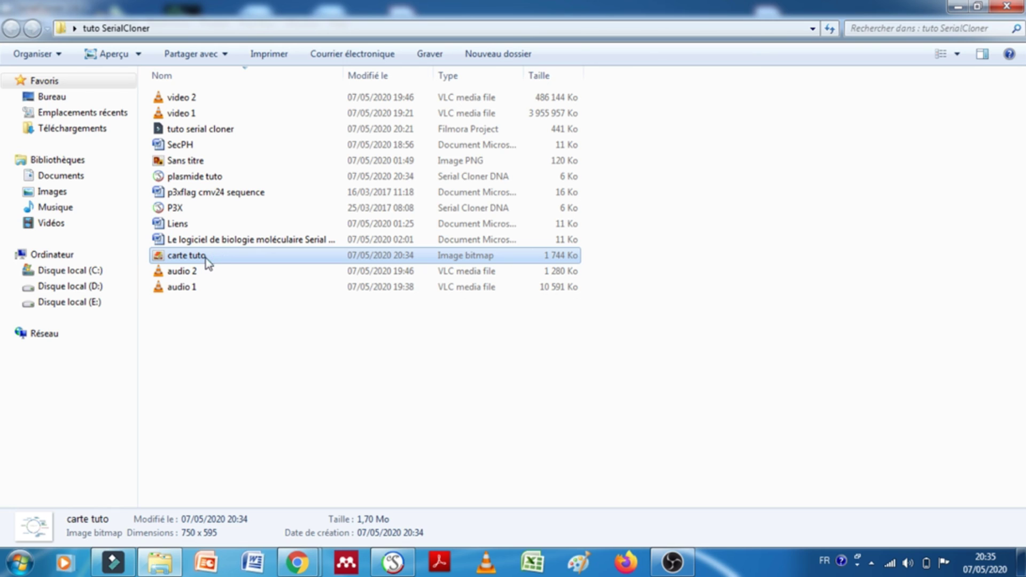